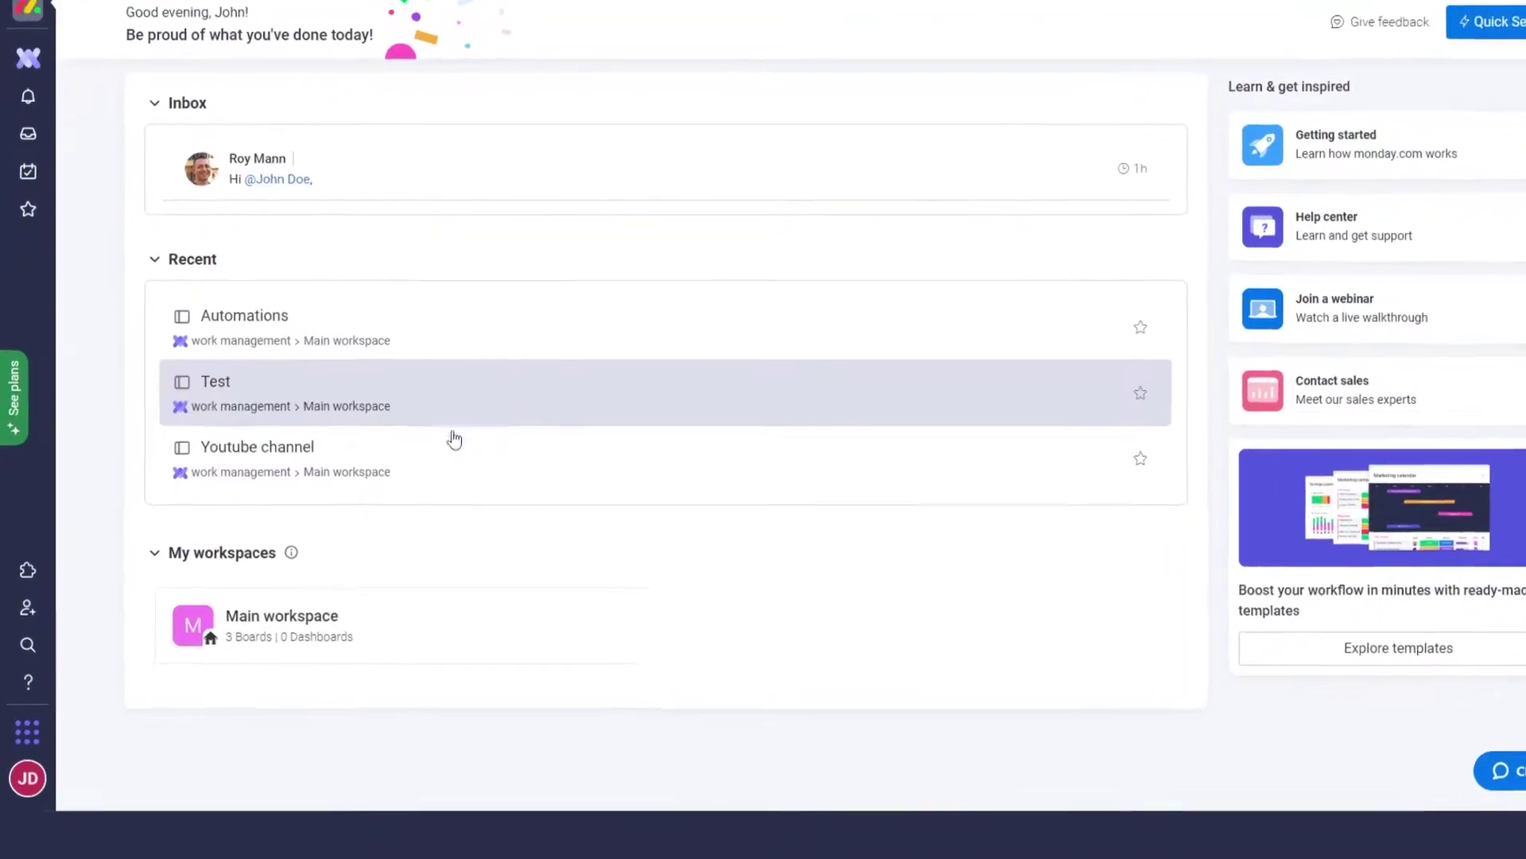
Open the Main workspace, then its Test board
{"action": "left_click", "coordinate": [370, 616]}
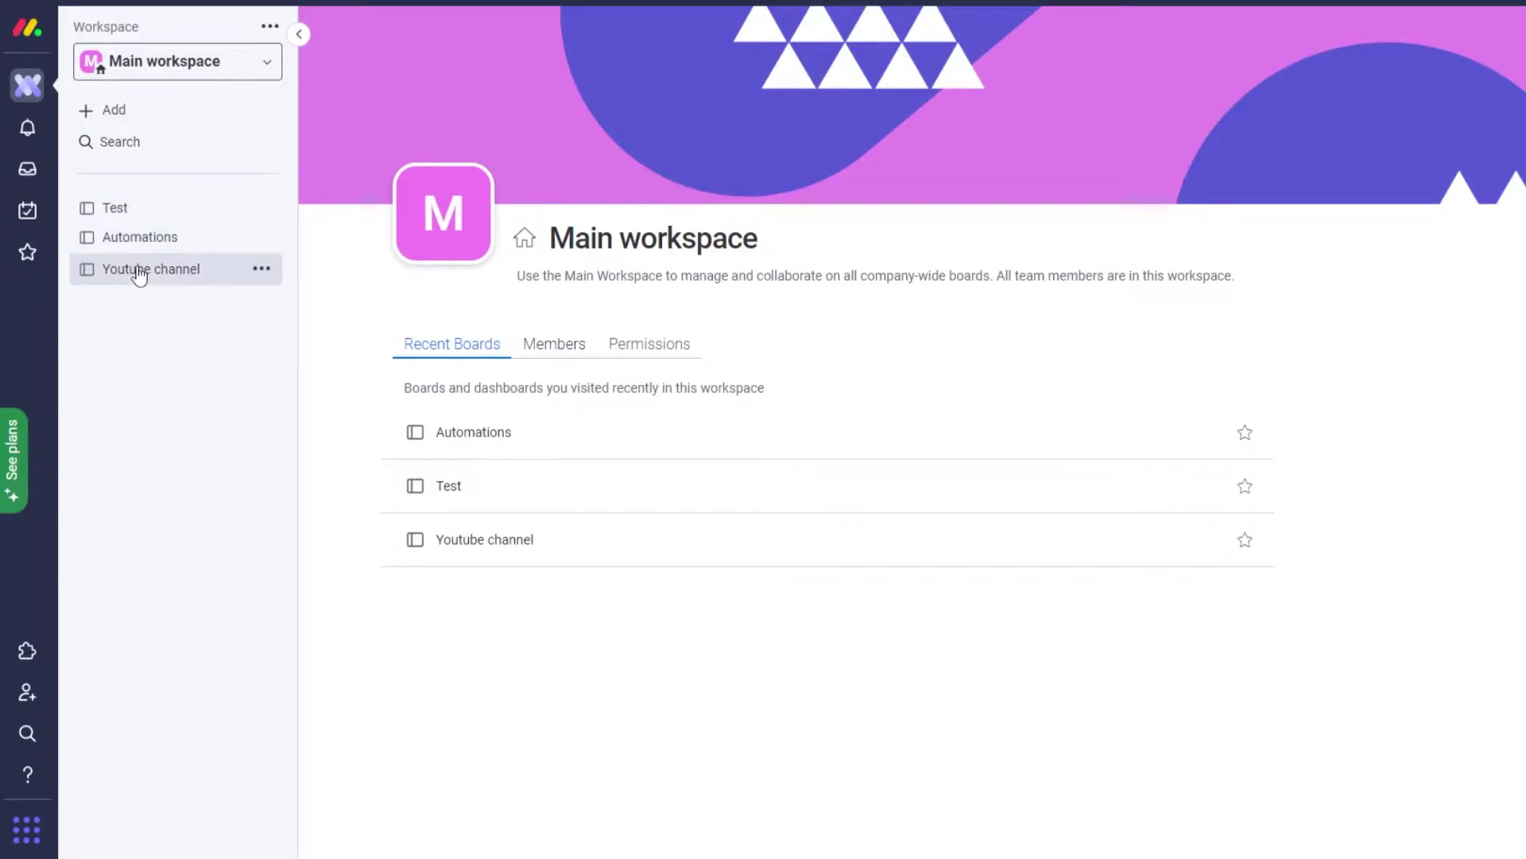
{"action": "left_click", "coordinate": [127, 209]}
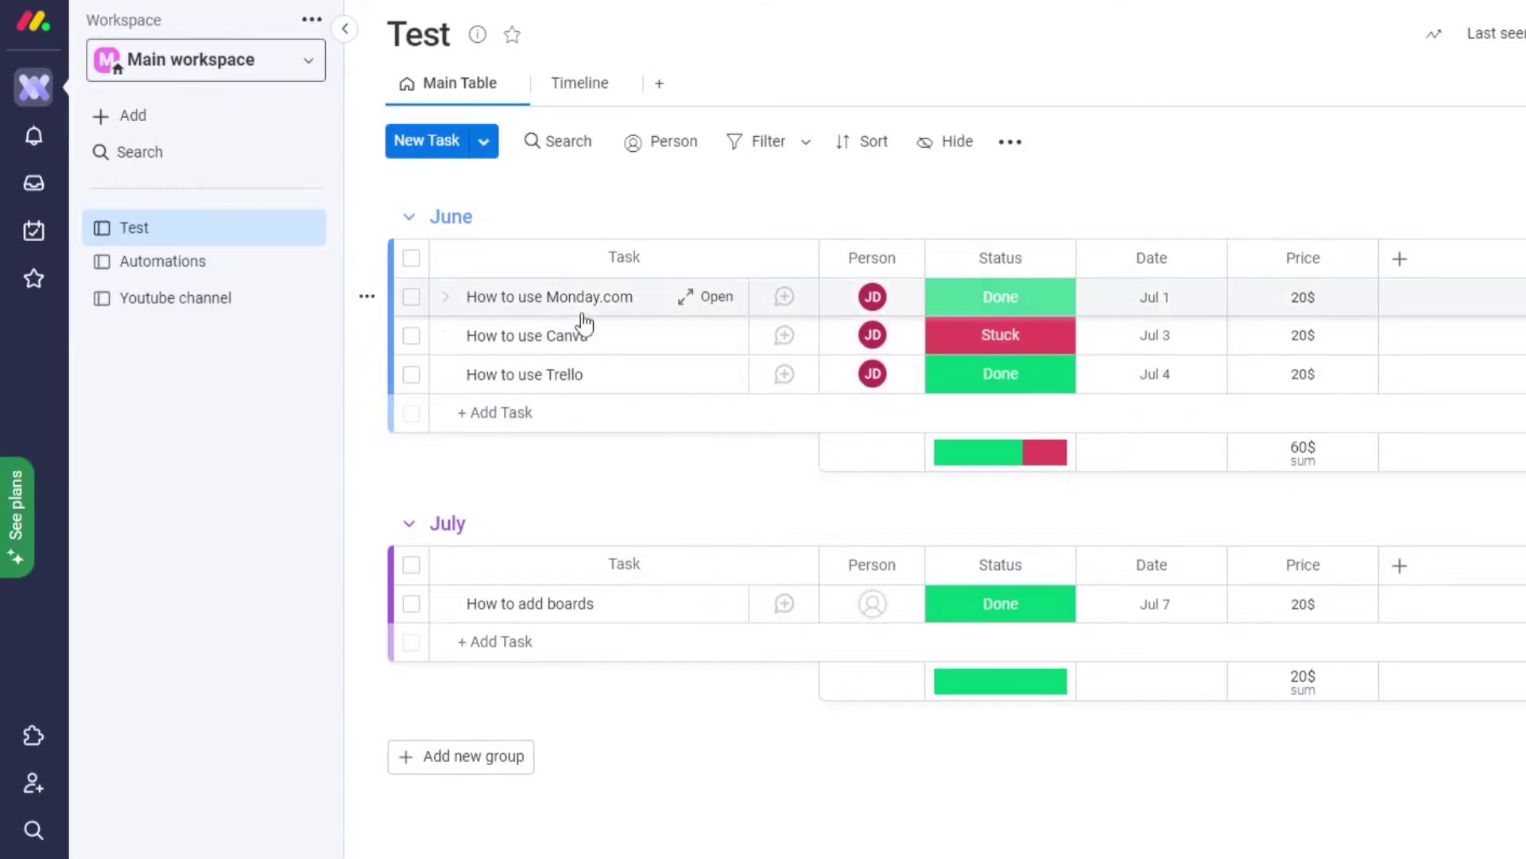
Look over the Automations board, then scroll through the Youtube channel board
{"action": "left_click", "coordinate": [232, 273]}
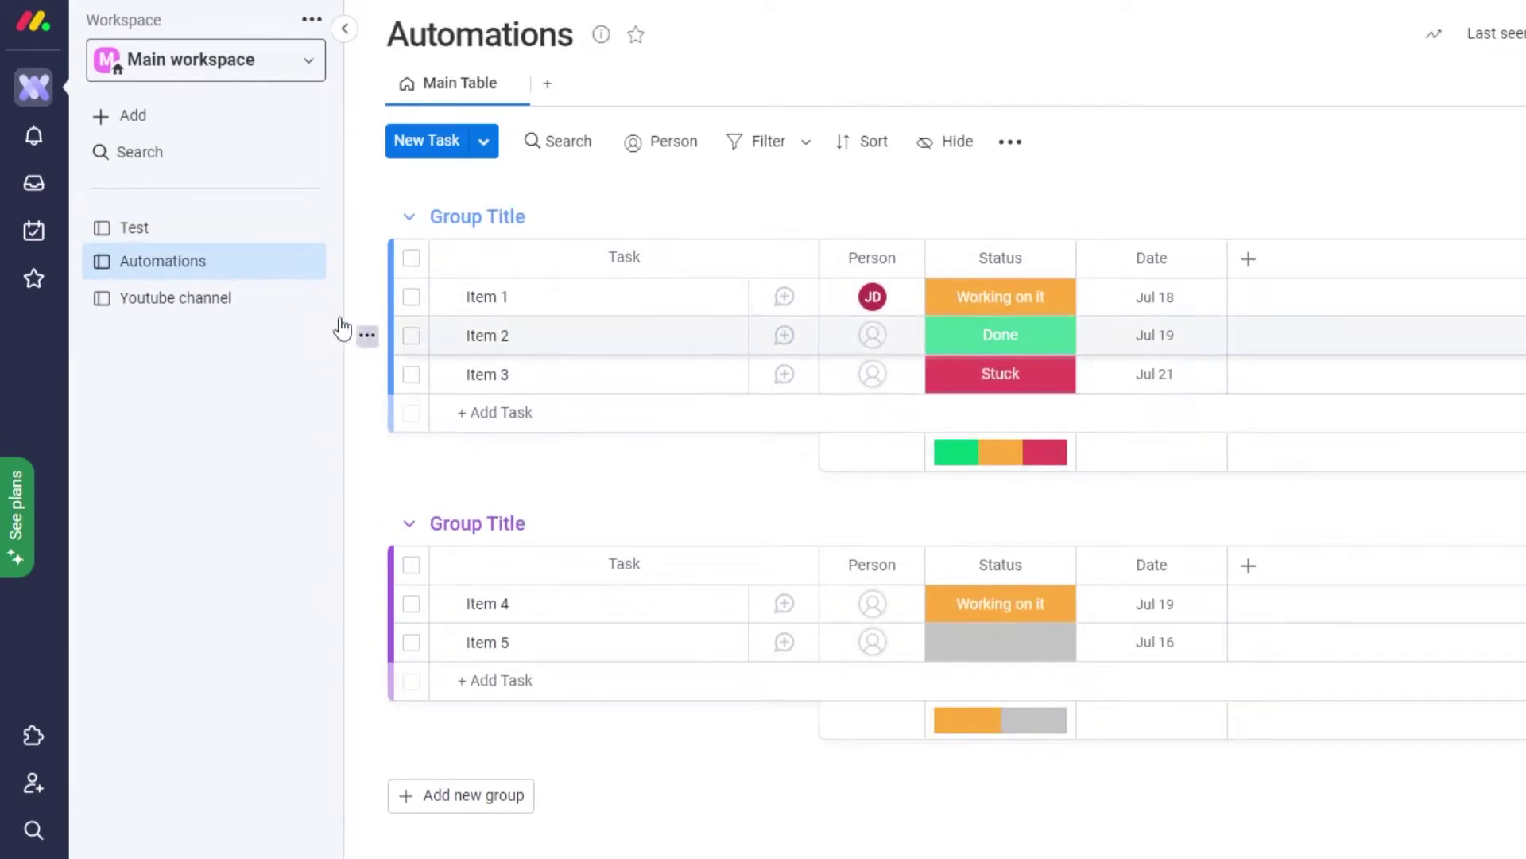
{"action": "left_click", "coordinate": [223, 299]}
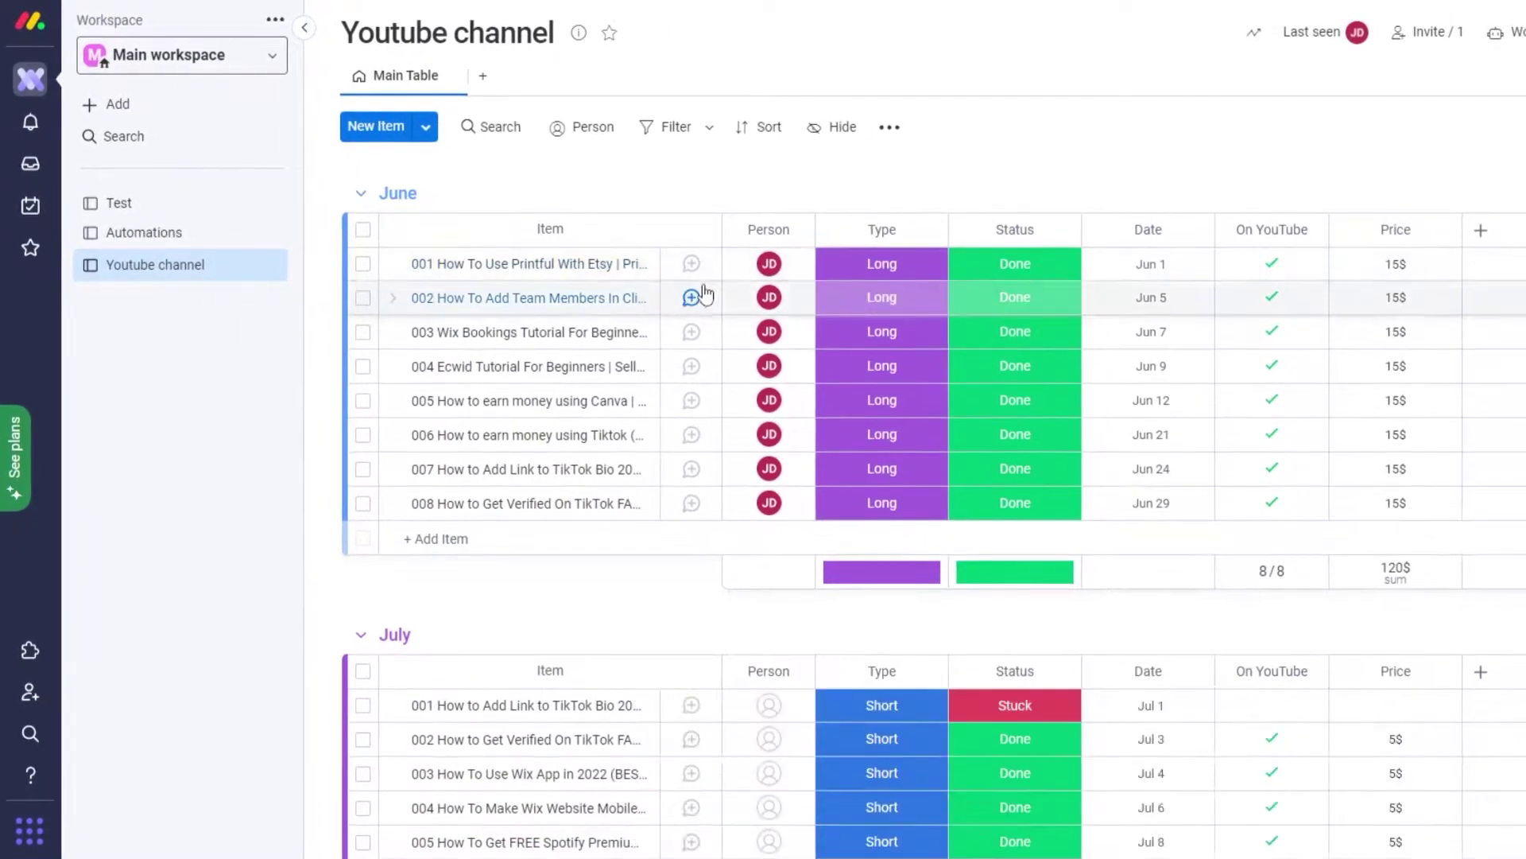
{"action": "scroll", "coordinate": [704, 295], "scroll_direction": "down", "scroll_amount": 3}
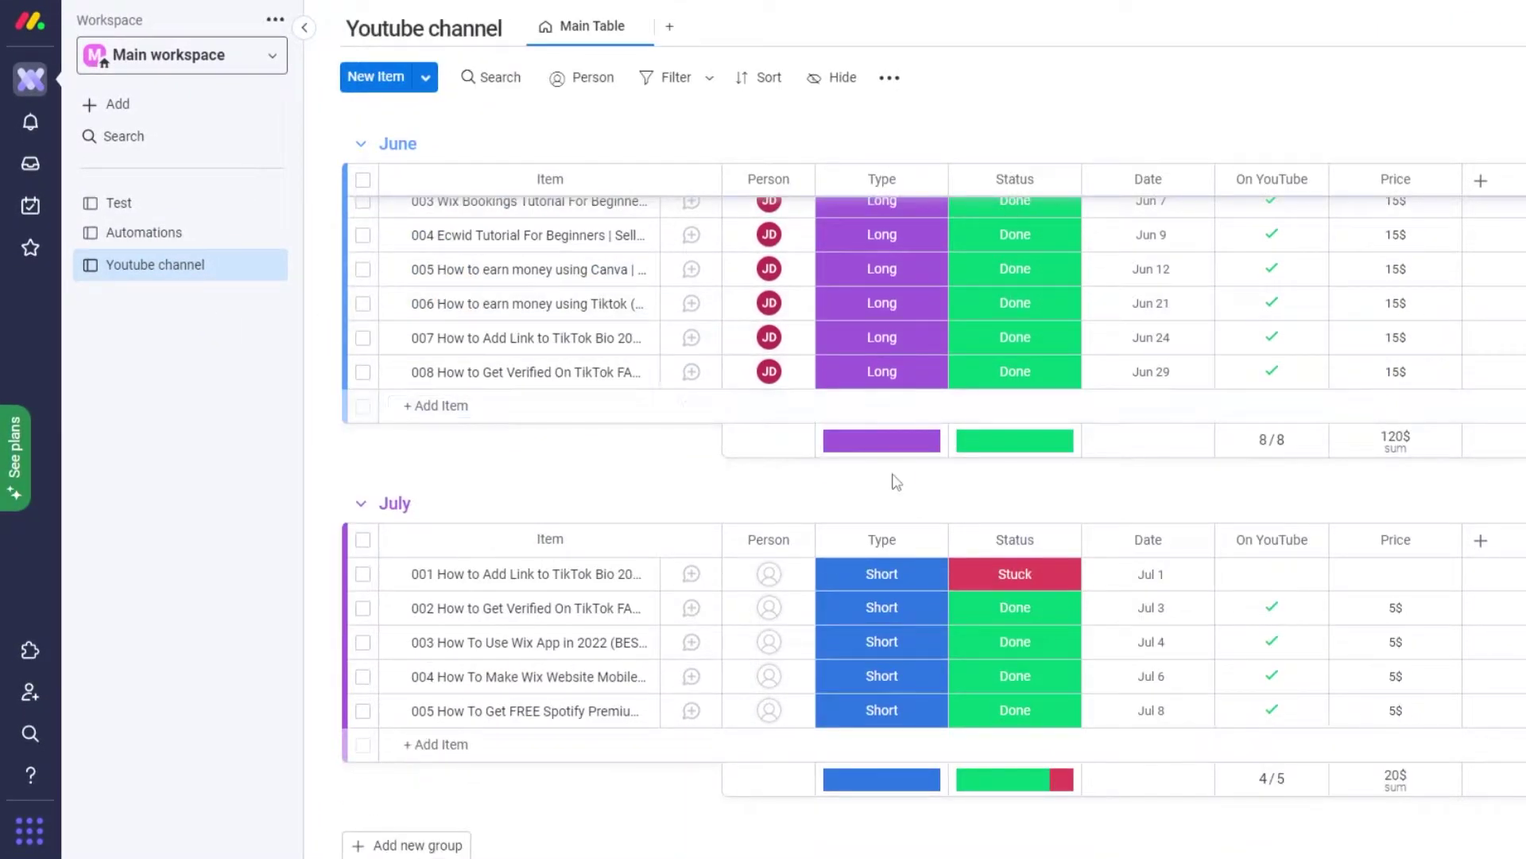
{"action": "scroll", "coordinate": [896, 481], "scroll_direction": "up", "scroll_amount": 3}
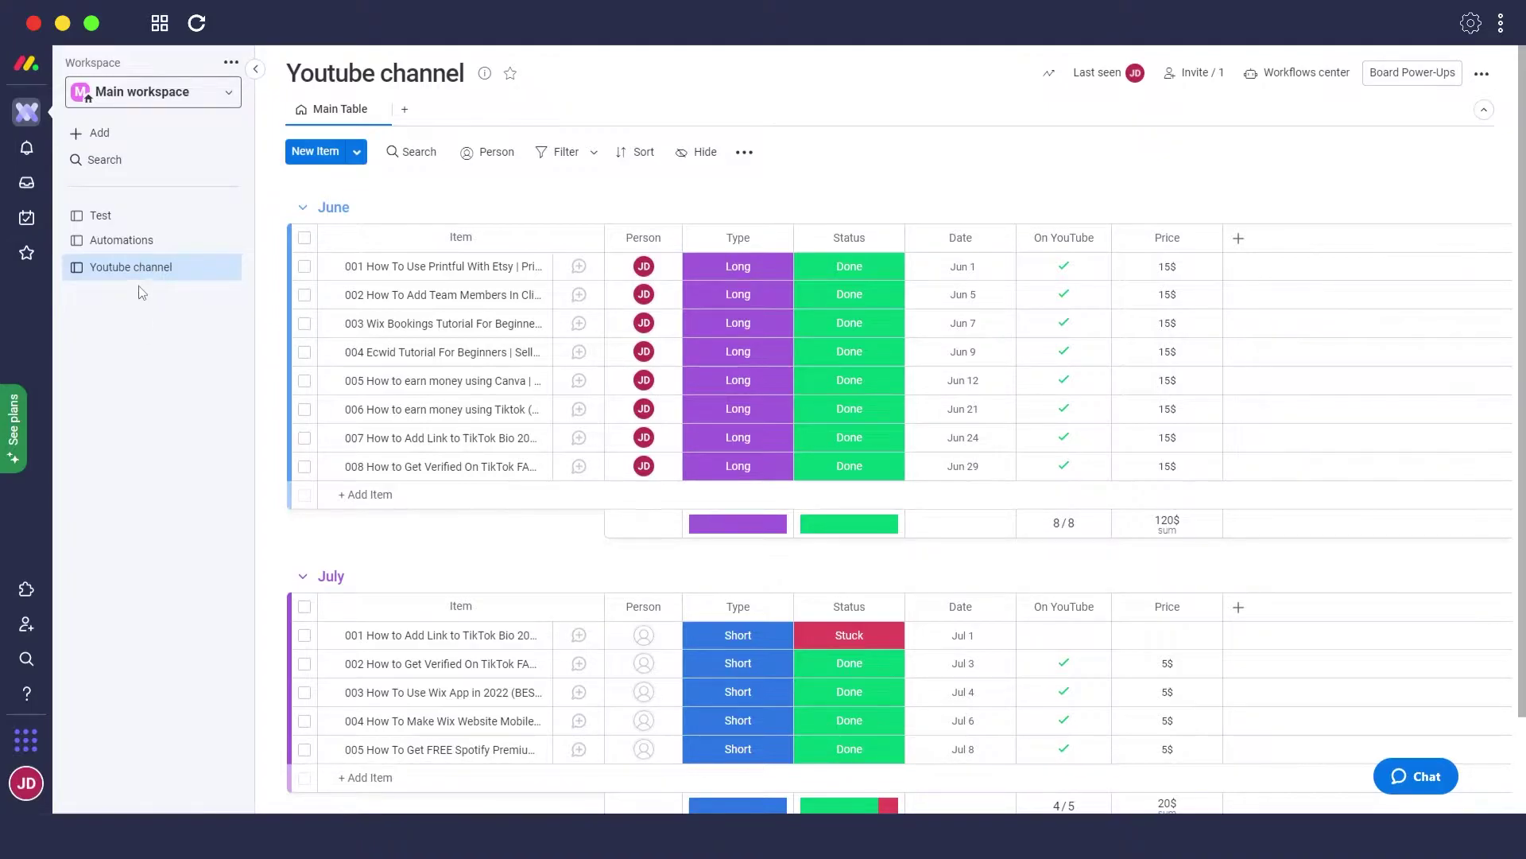
{"action": "scroll", "coordinate": [259, 340], "scroll_direction": "down", "scroll_amount": 1}
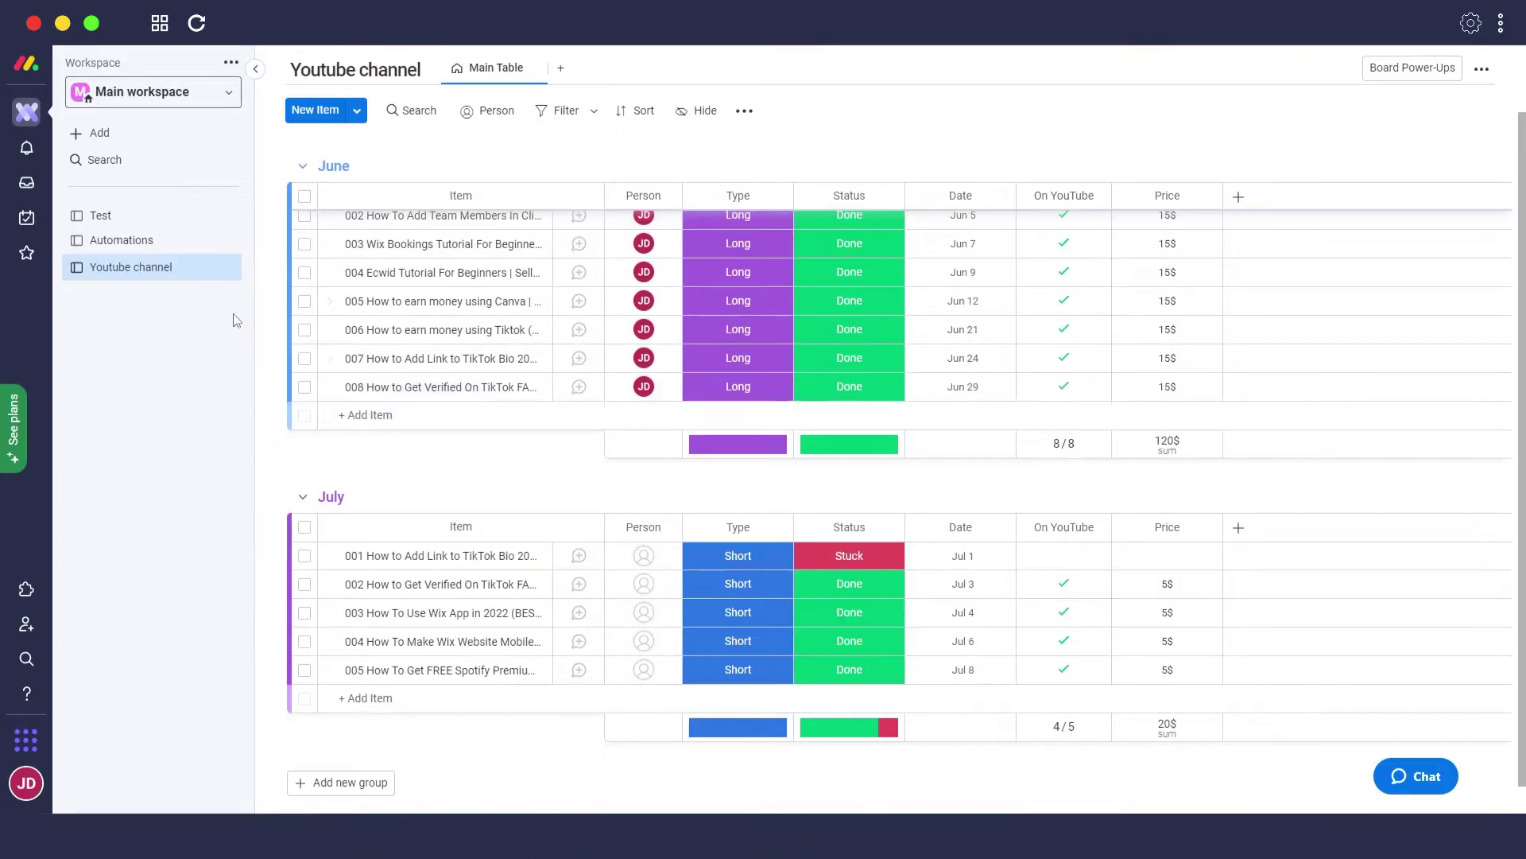
{"action": "scroll", "coordinate": [672, 390], "scroll_direction": "up", "scroll_amount": 1}
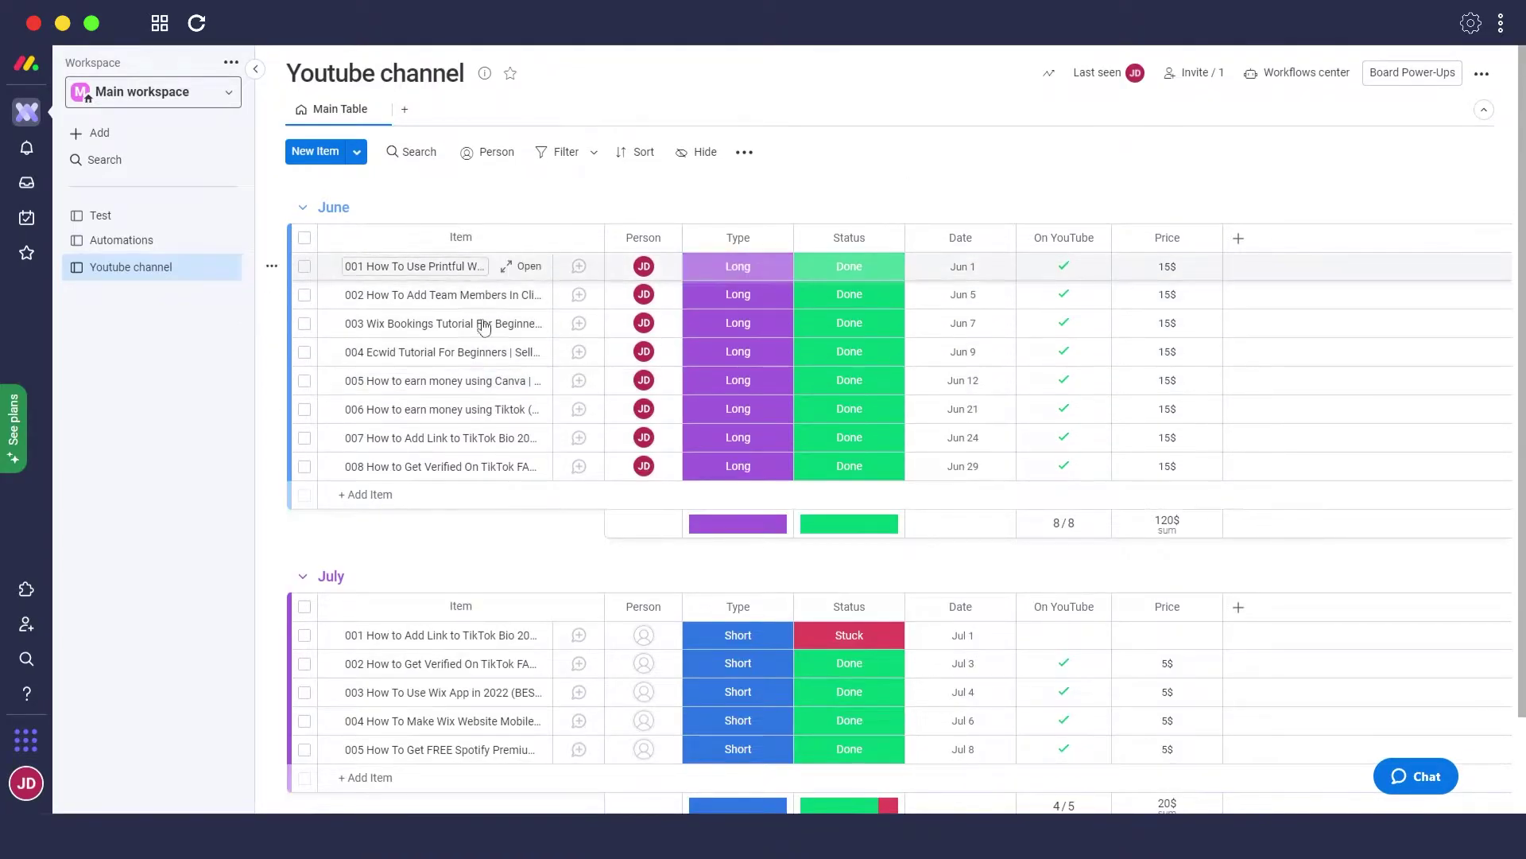
Revisit Test and Automations, end on Youtube channel, and bring up the workspace add menu
{"action": "left_click", "coordinate": [125, 221]}
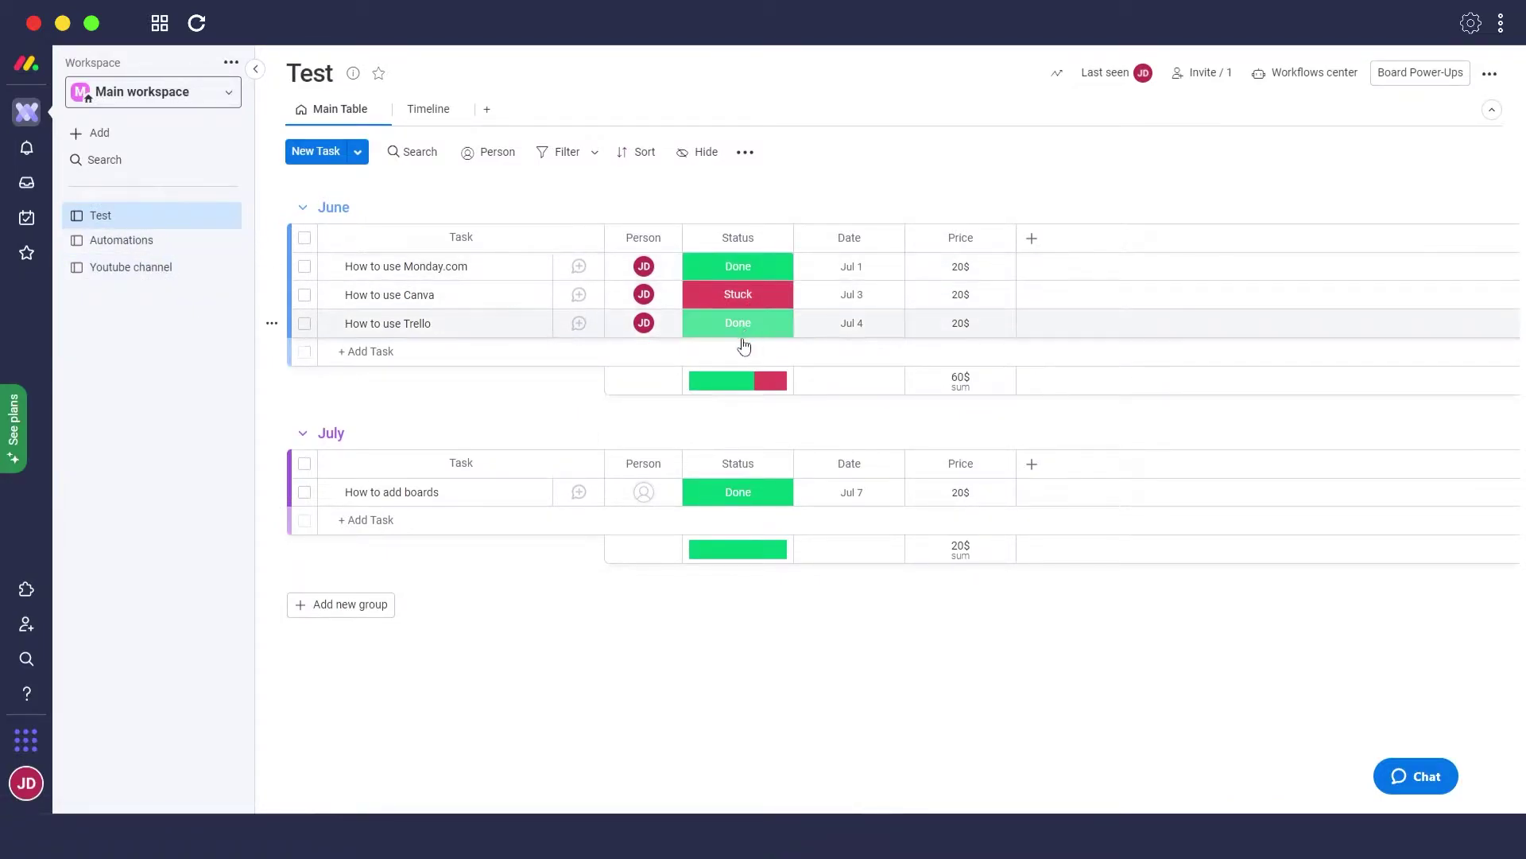
{"action": "left_click", "coordinate": [191, 242]}
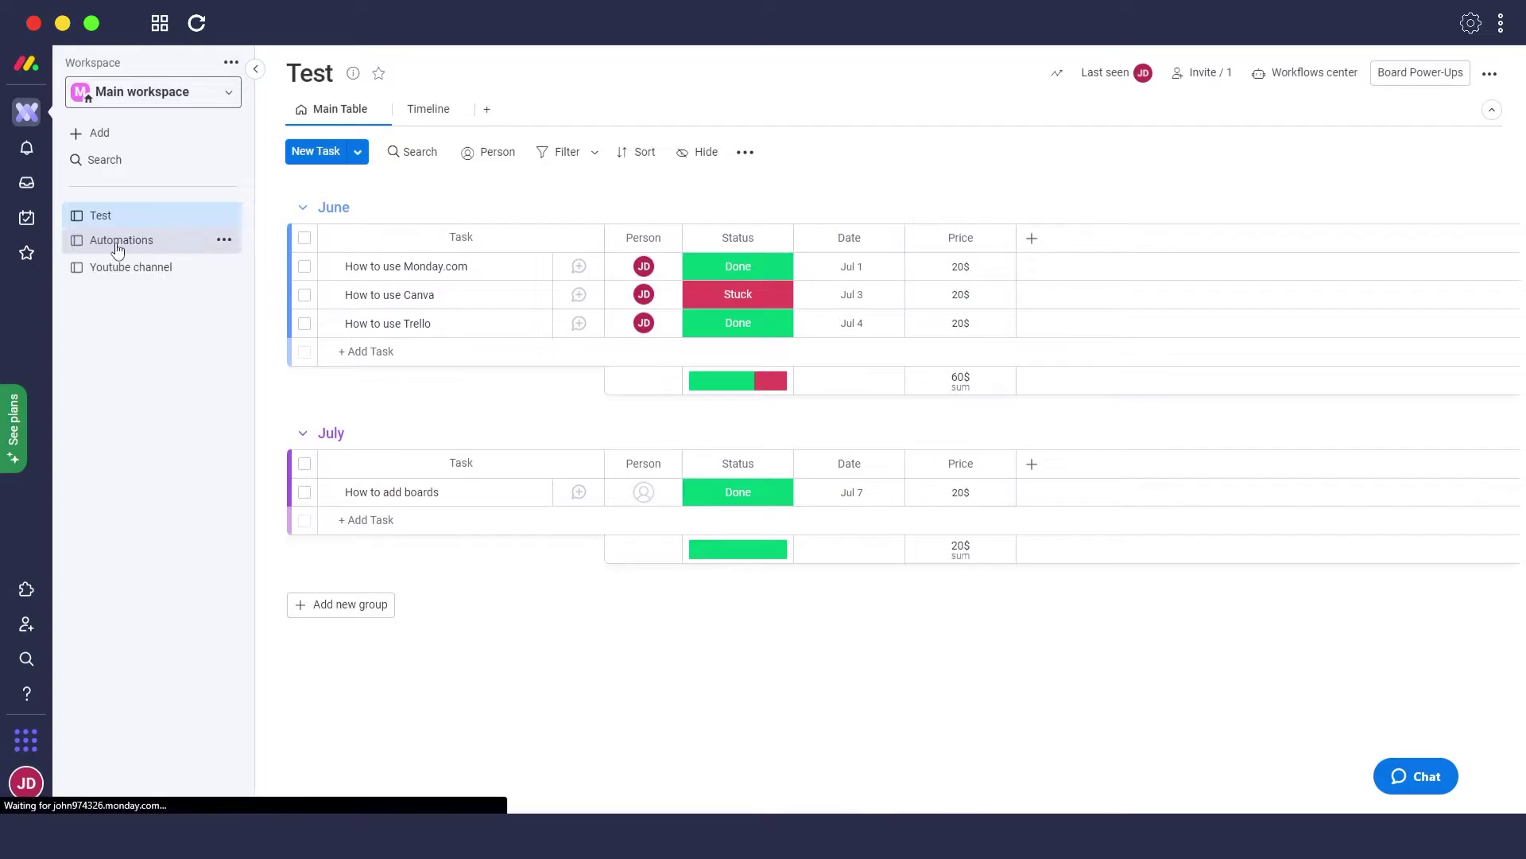
{"action": "left_click", "coordinate": [155, 267]}
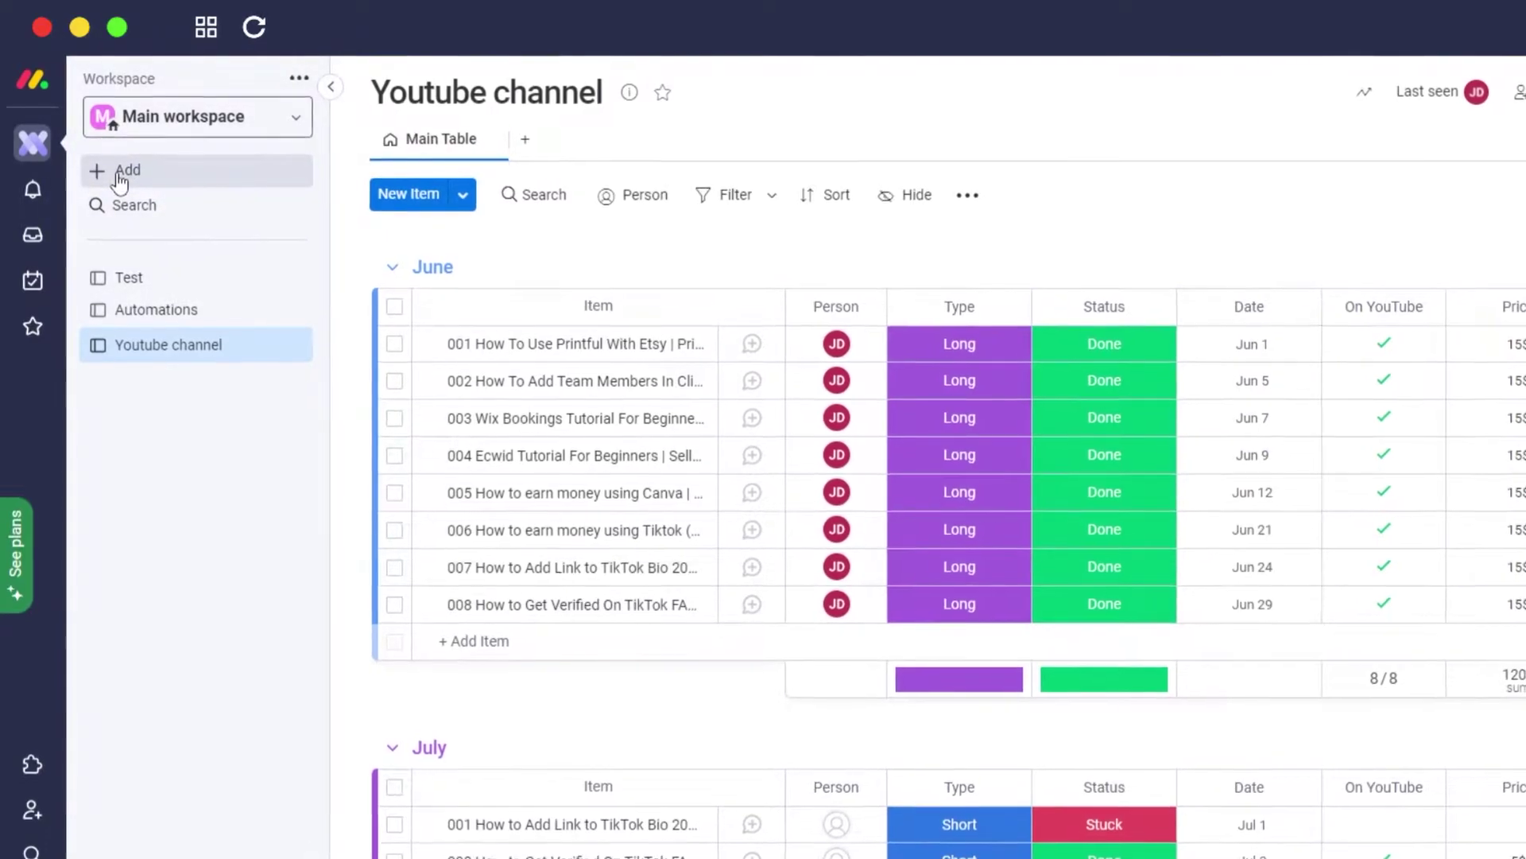
{"action": "left_click", "coordinate": [119, 177]}
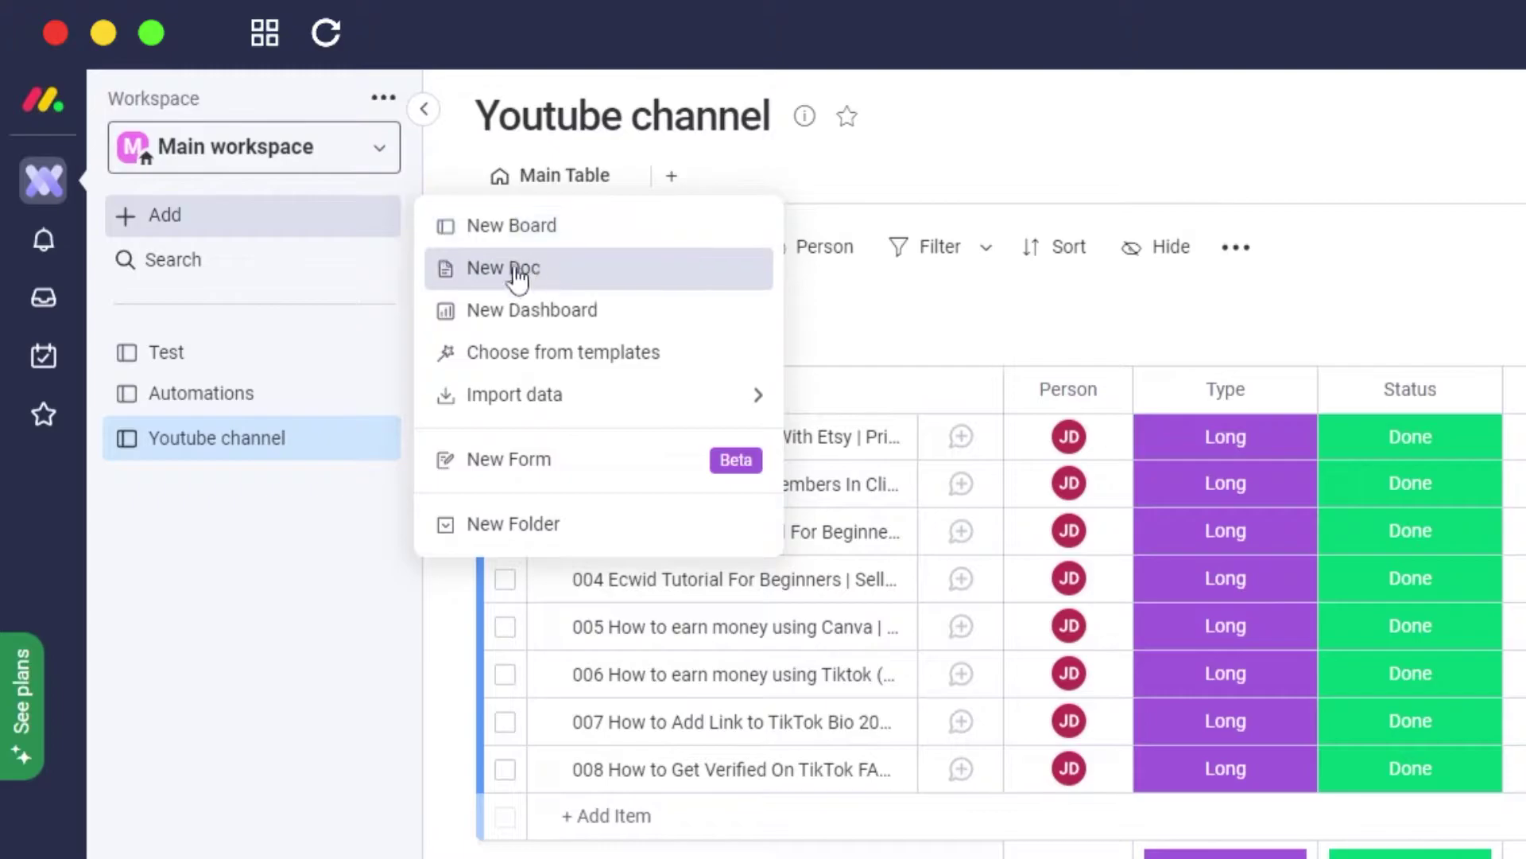
Choose New Dashboard to start a dashboard proposed as 'New Dashboard' with Main privacy
{"action": "left_click", "coordinate": [602, 320]}
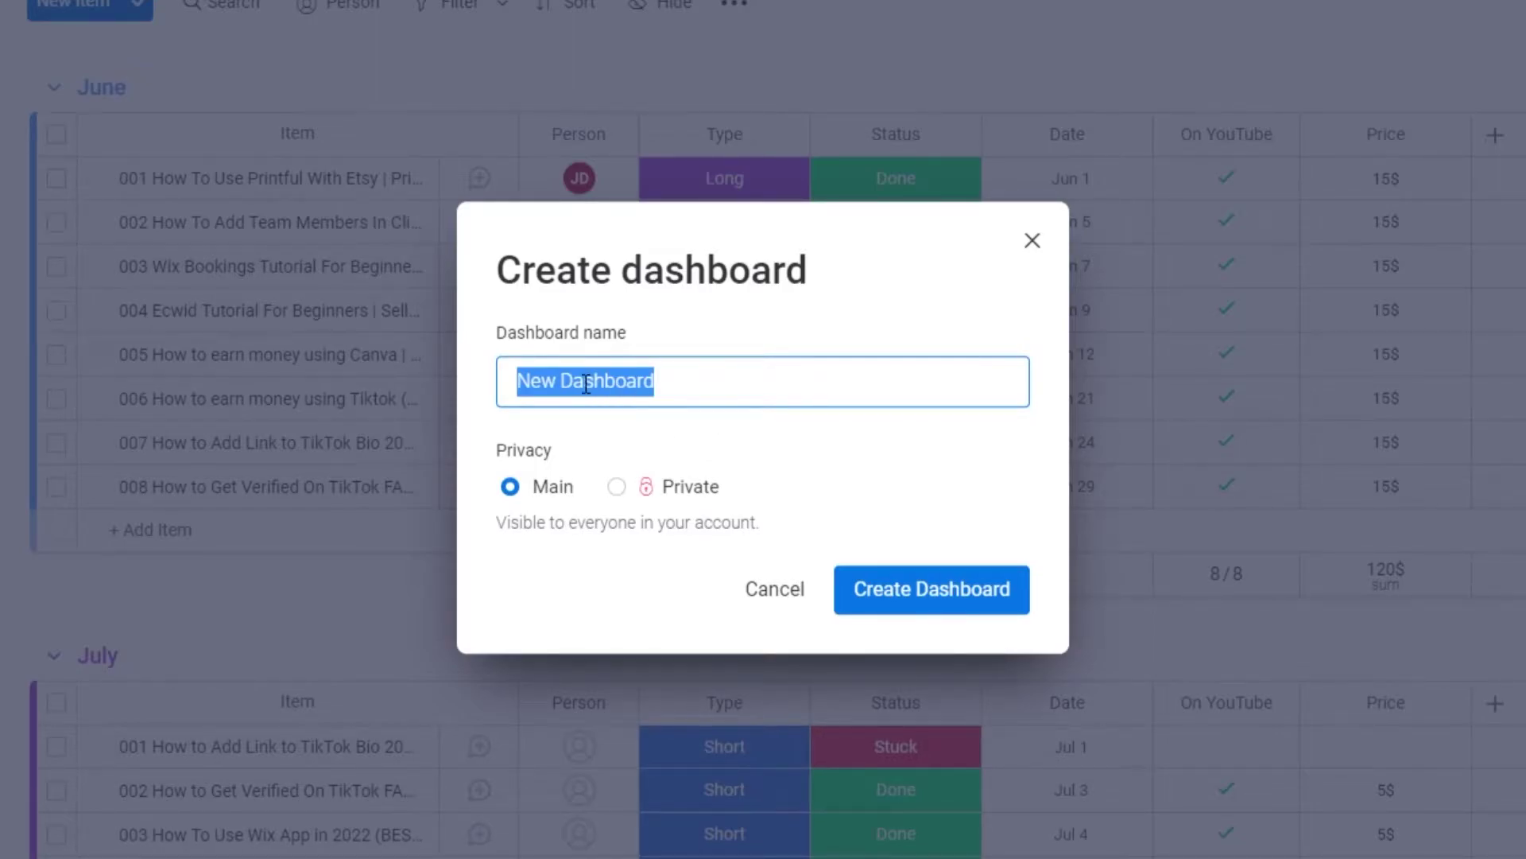
Create New Dashboard using the Youtube channel, Automations and Test boards, and move it above Test
{"action": "left_click", "coordinate": [953, 608]}
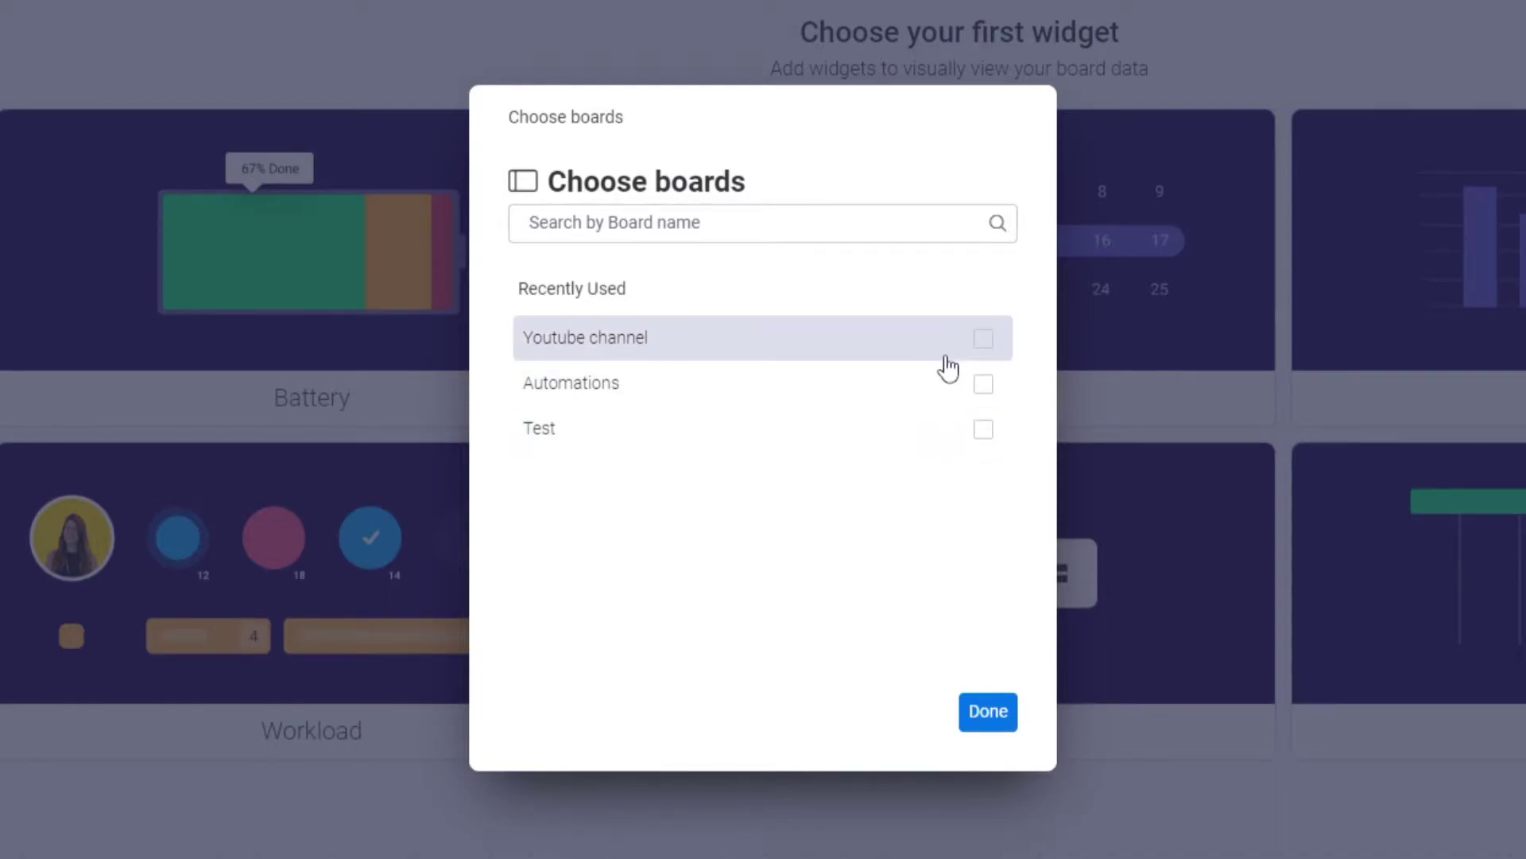
{"action": "left_click", "coordinate": [992, 347]}
{"action": "left_click", "coordinate": [985, 441]}
{"action": "left_click", "coordinate": [985, 482]}
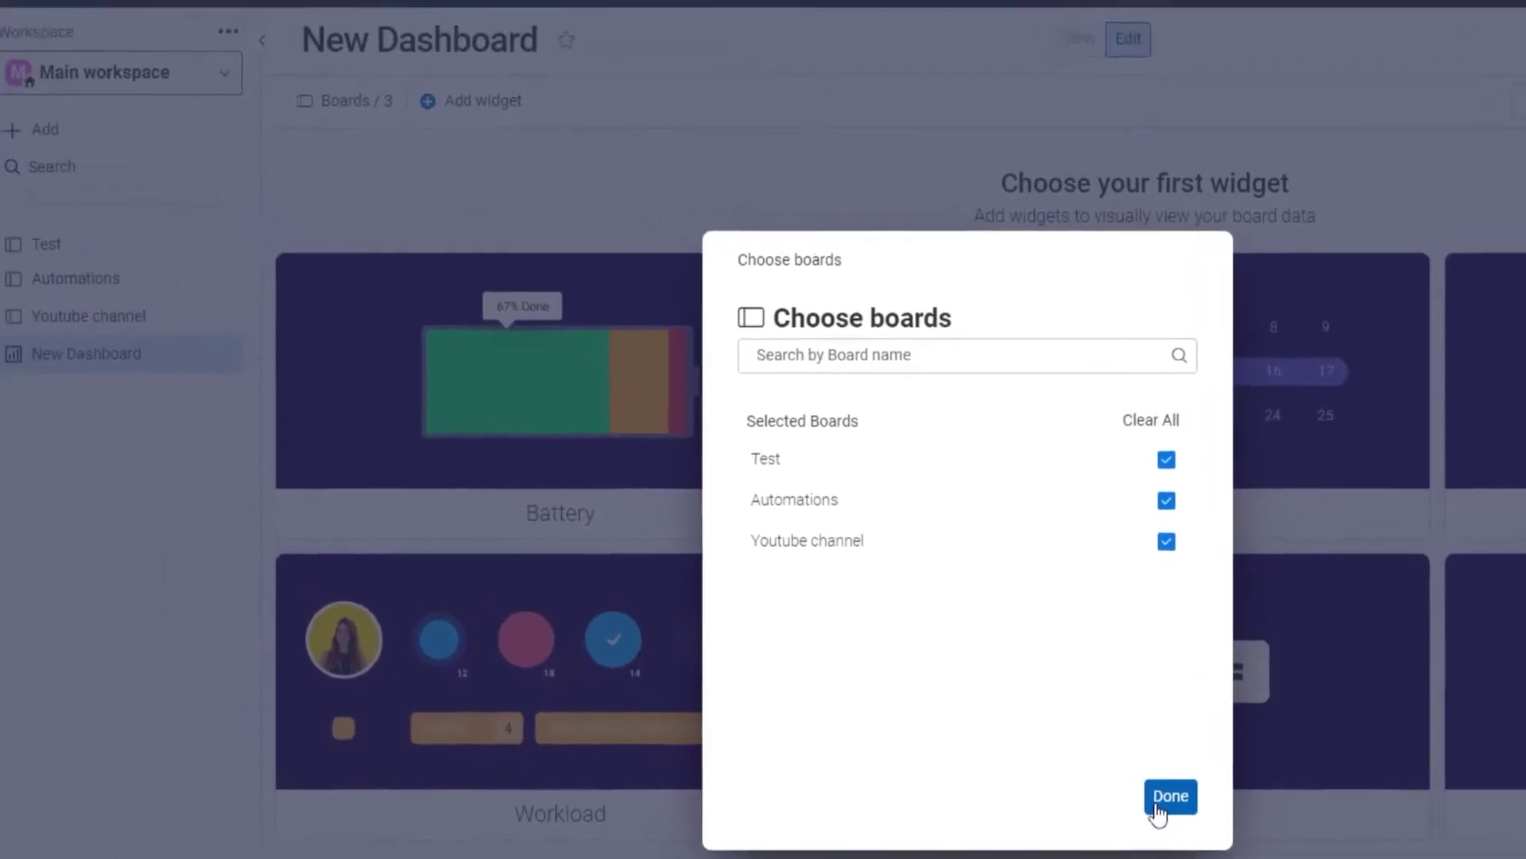
{"action": "left_click", "coordinate": [978, 716]}
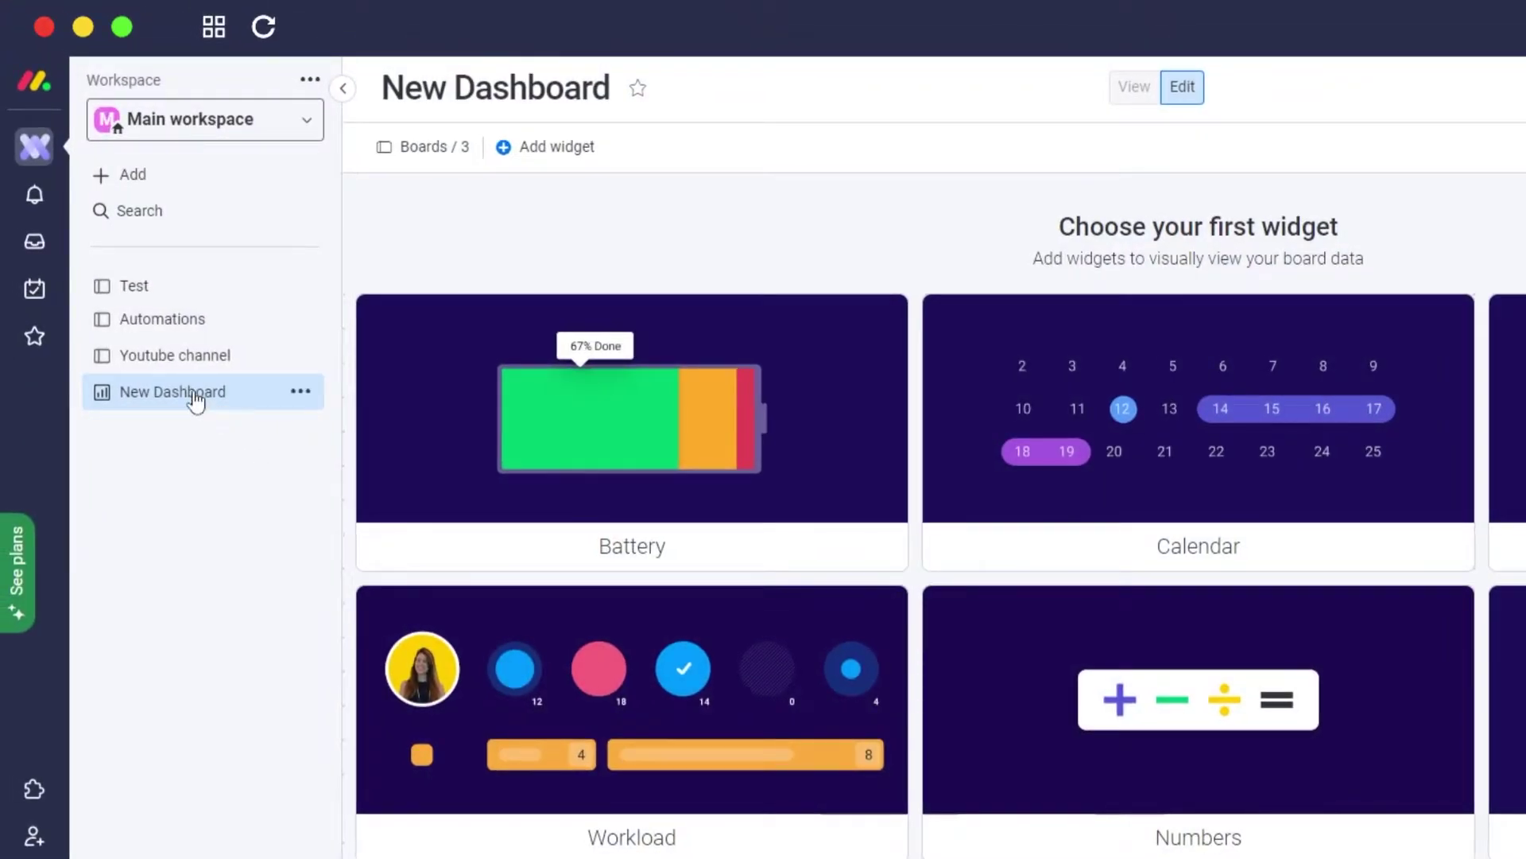
{"action": "left_click_drag", "start_coordinate": [113, 395], "coordinate": [131, 296]}
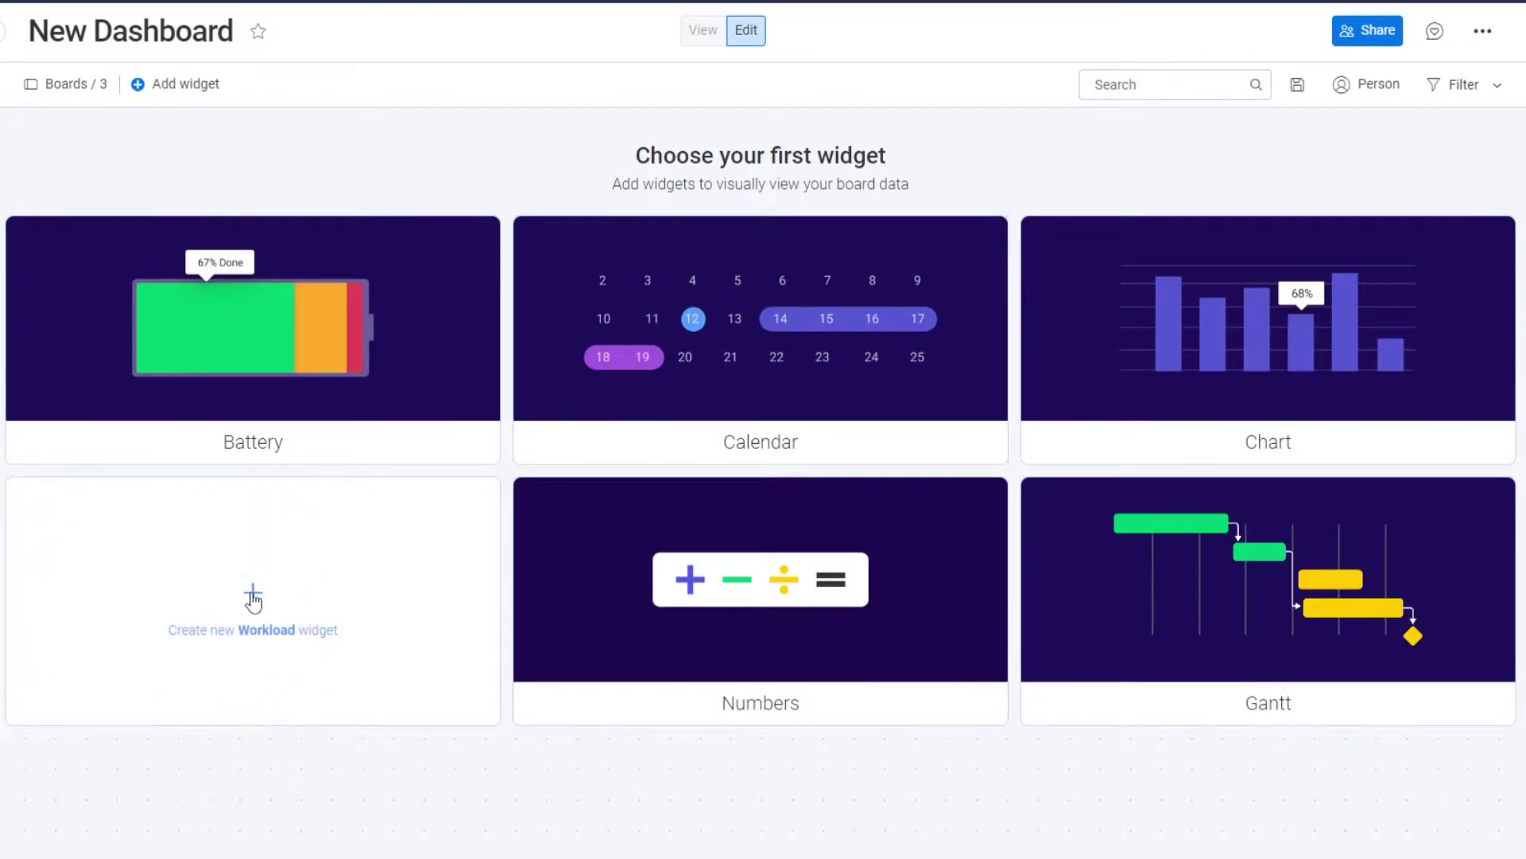
Add a Workload widget charting John Doe's and unassigned items per week for June–July 2022
{"action": "left_click", "coordinate": [253, 597]}
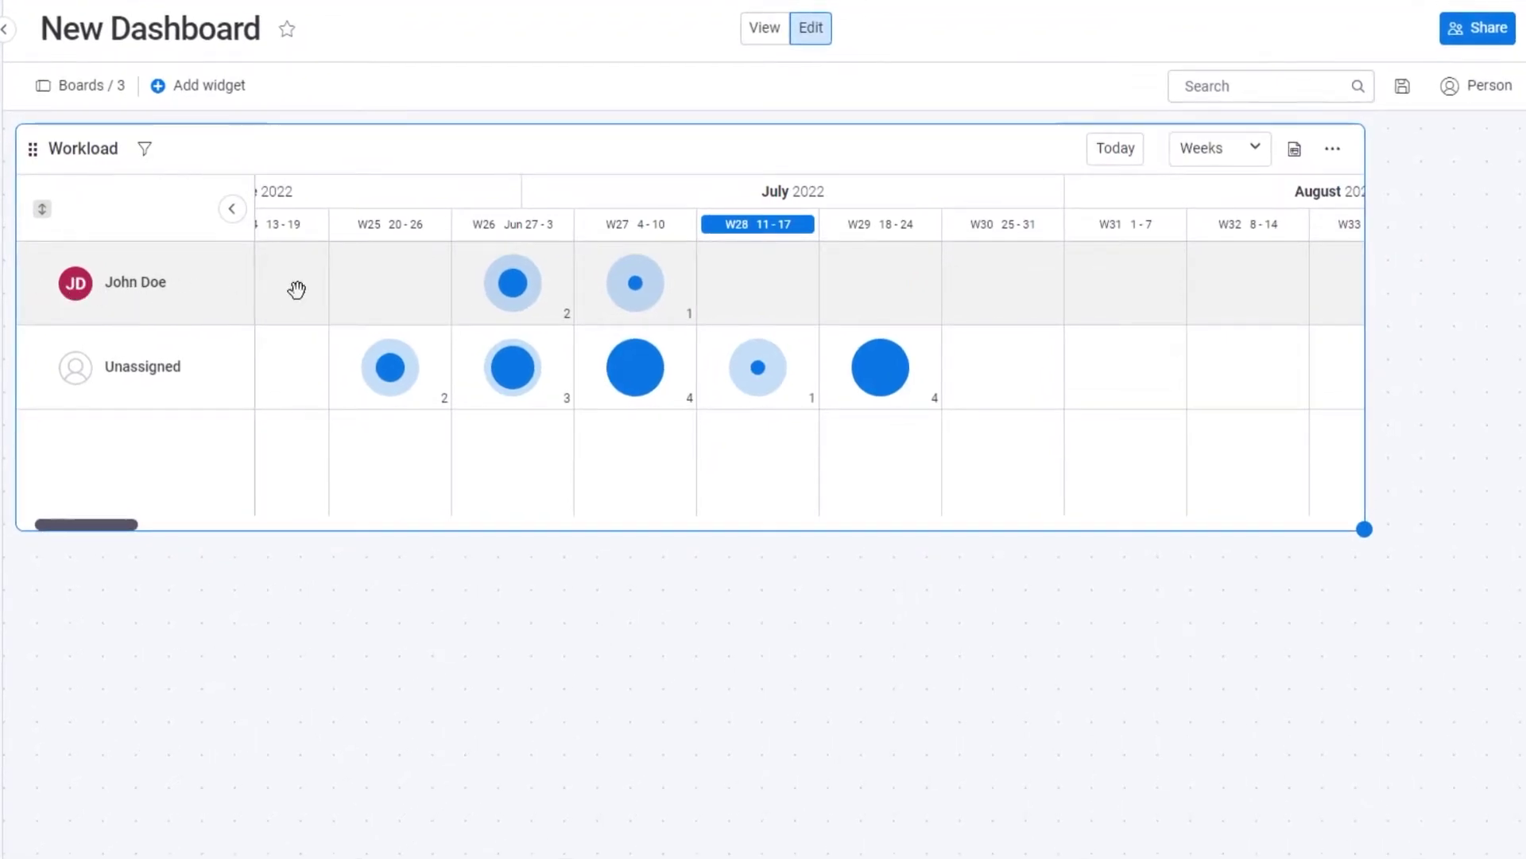
{"action": "mouse_move", "coordinate": [523, 290]}
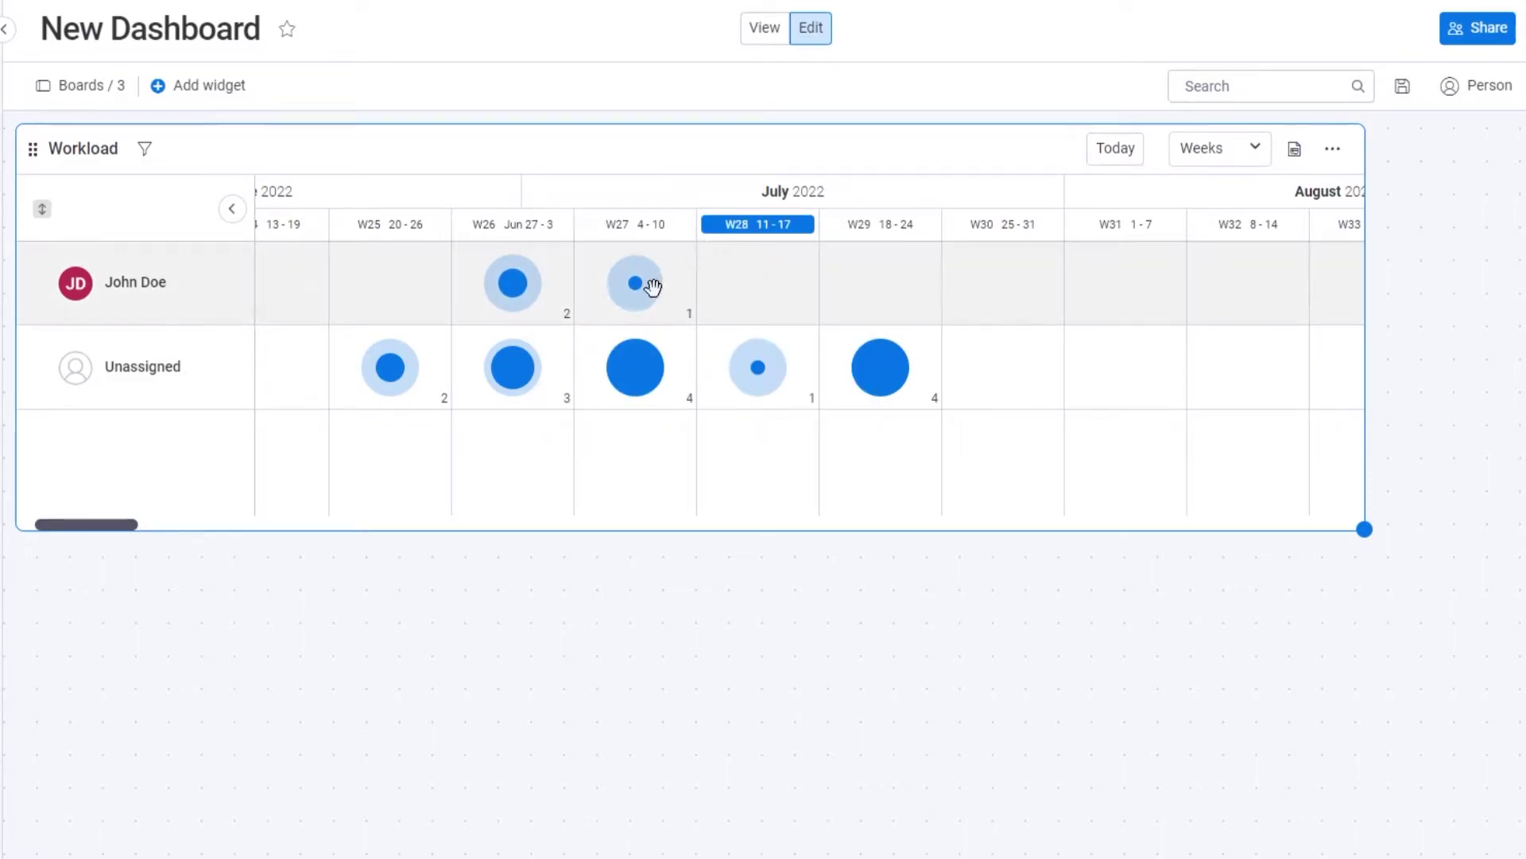
{"action": "mouse_move", "coordinate": [640, 288]}
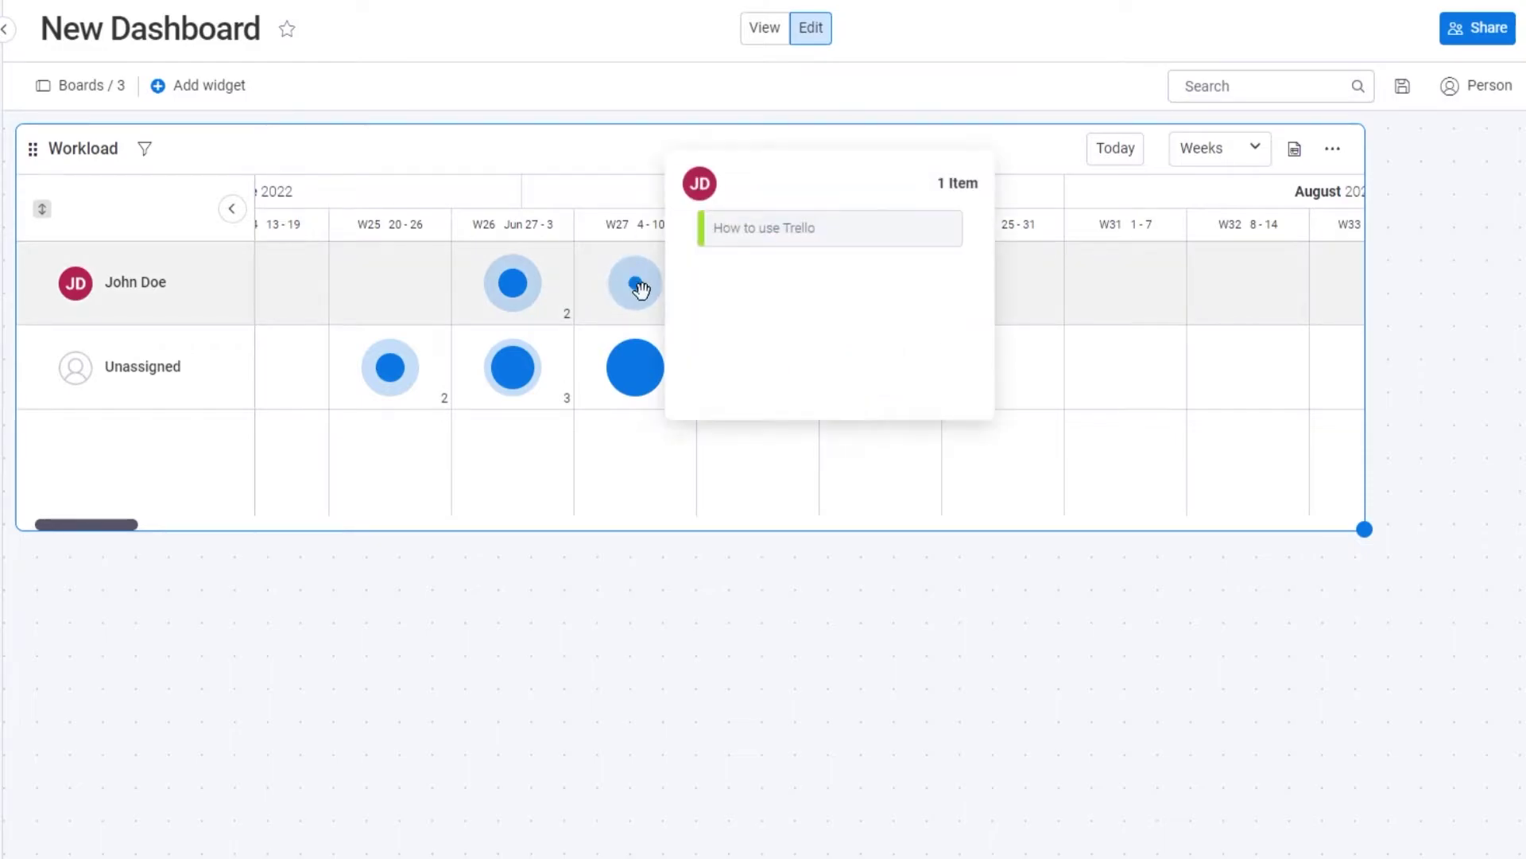
{"action": "mouse_move", "coordinate": [644, 386]}
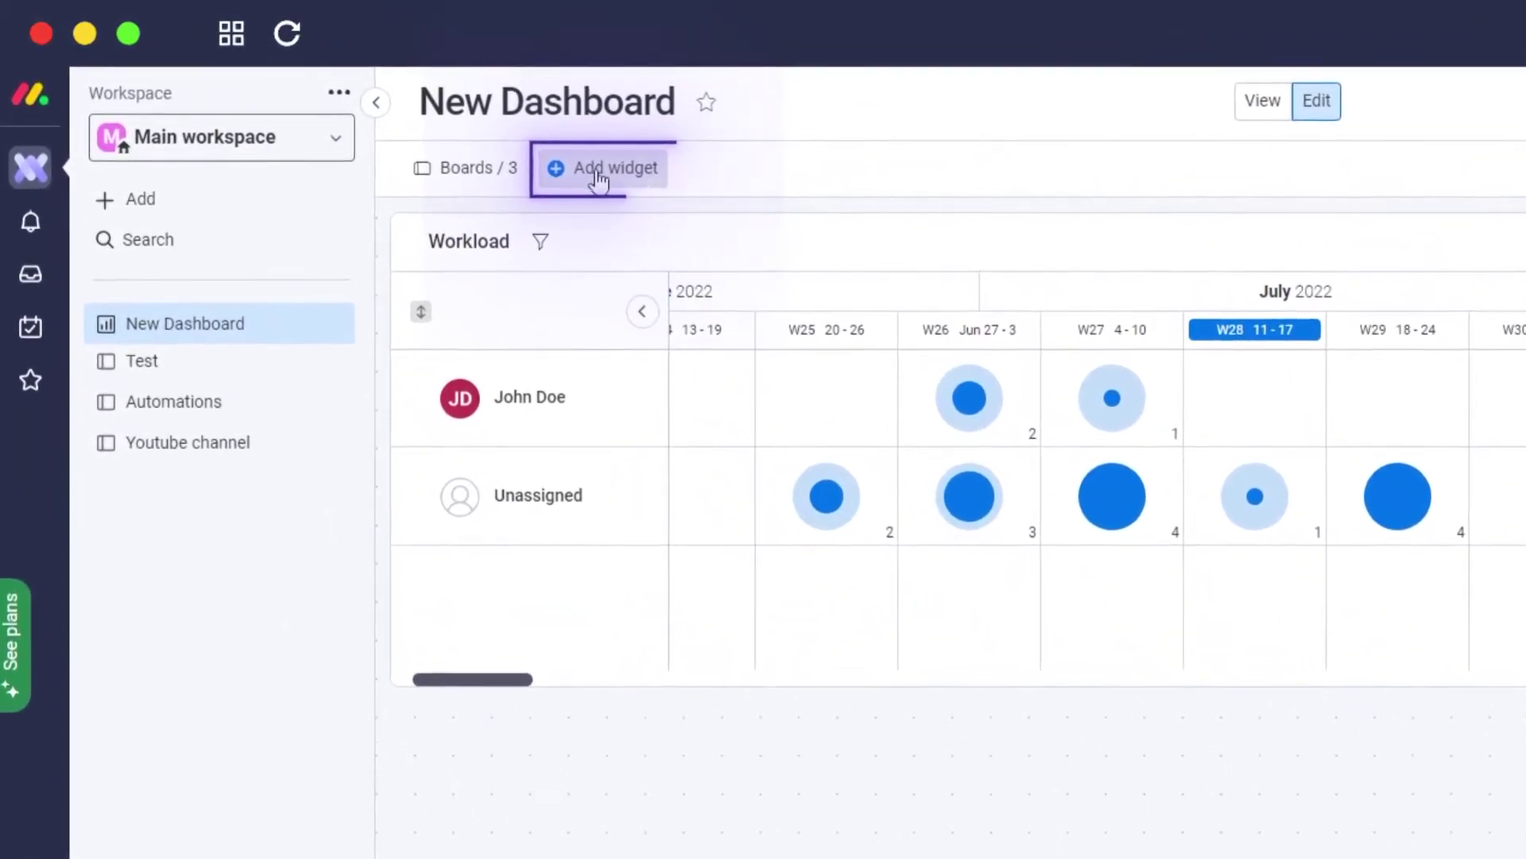
Add a Chart widget from the Widgets Center counting Working on it, Stuck, Done, Short and Long items
{"action": "left_click", "coordinate": [598, 171]}
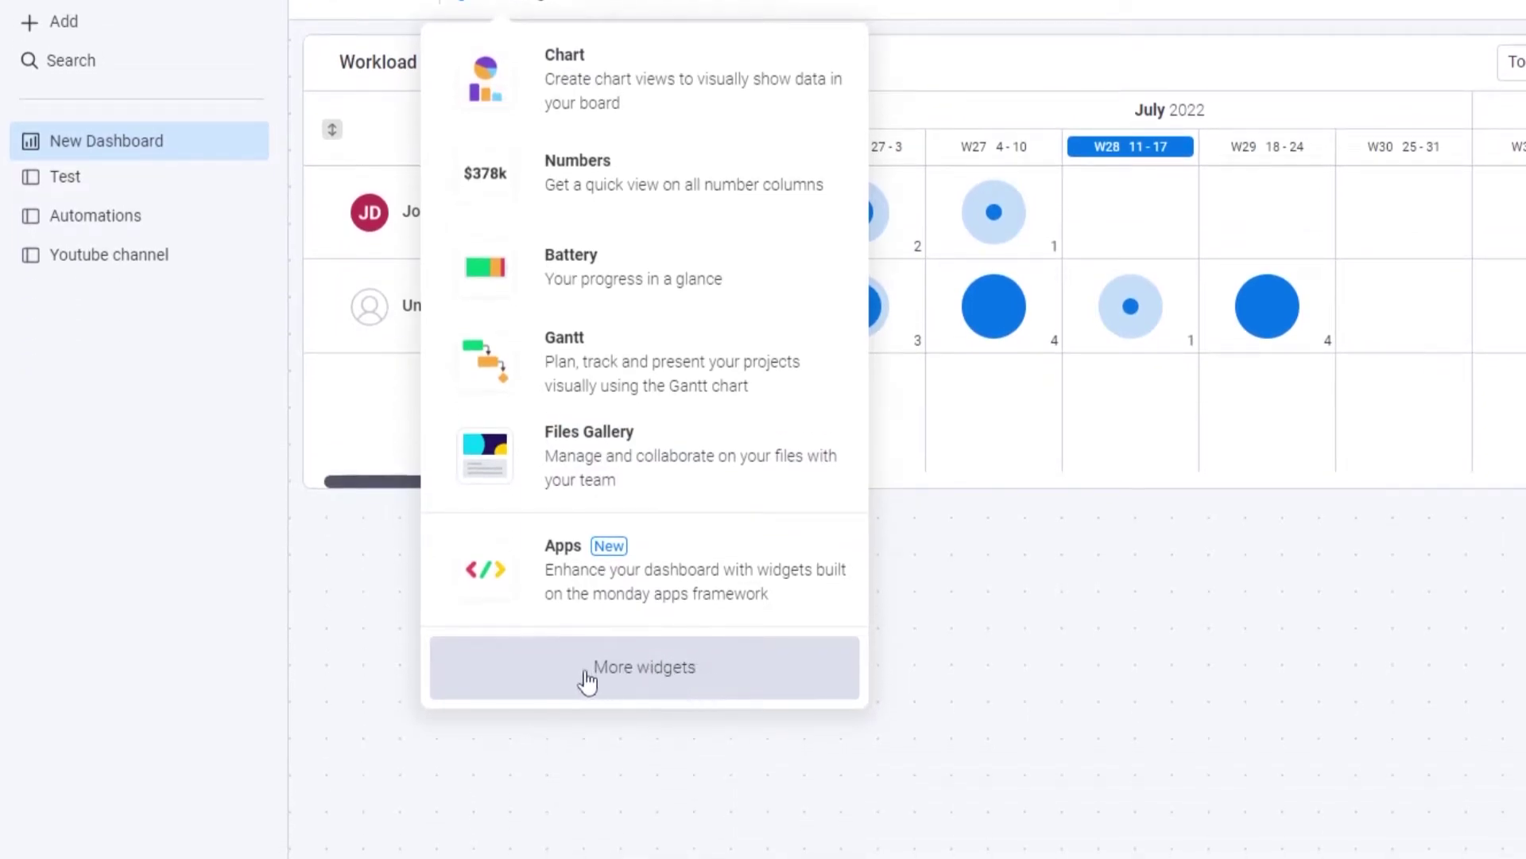
{"action": "left_click", "coordinate": [703, 668]}
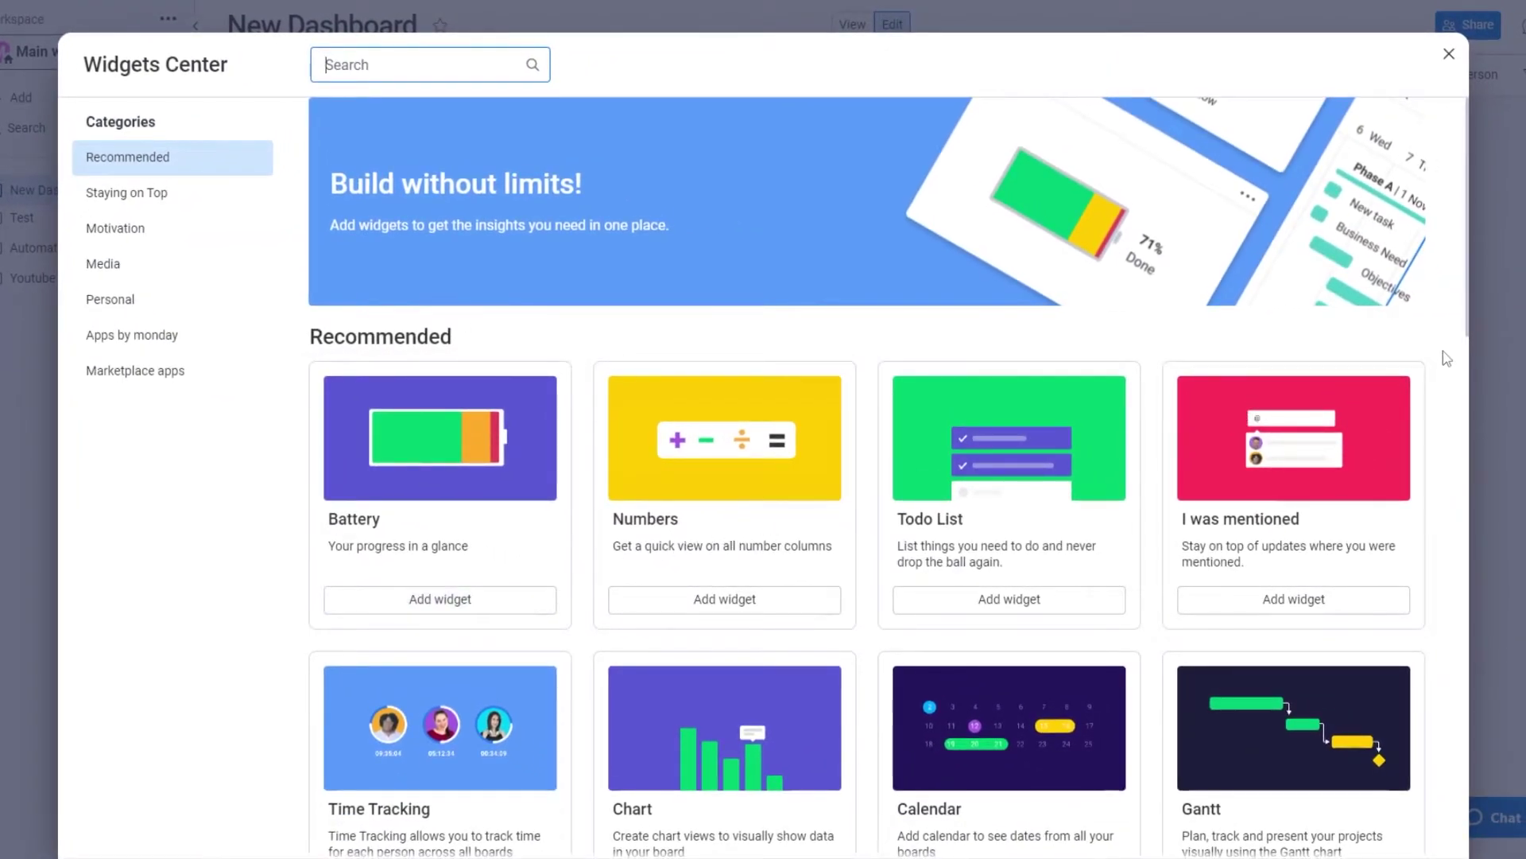
{"action": "scroll", "coordinate": [1445, 358], "scroll_direction": "down", "scroll_amount": 3}
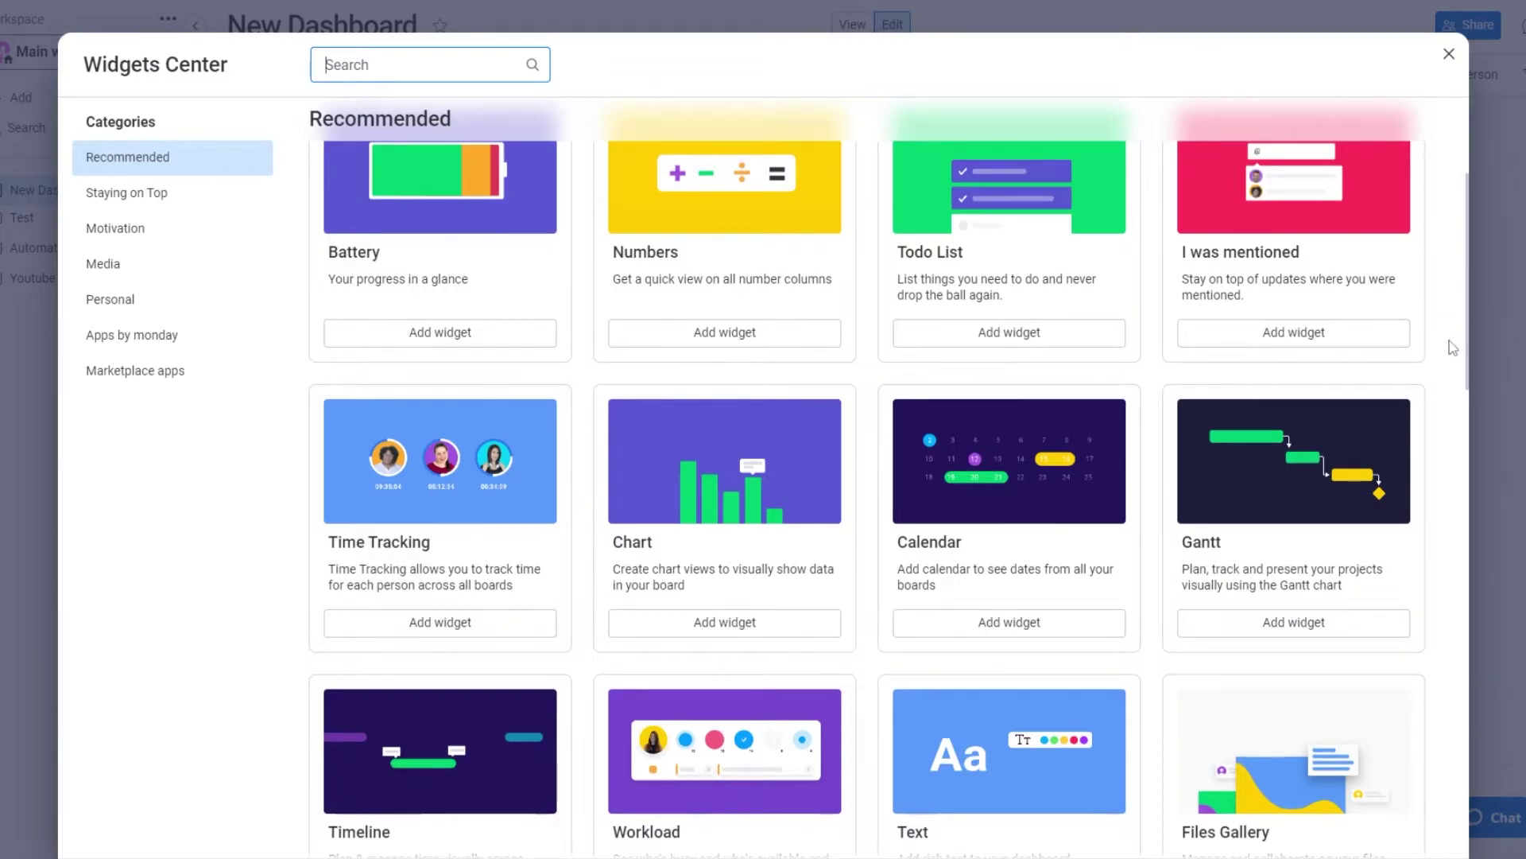
{"action": "scroll", "coordinate": [1448, 340], "scroll_direction": "up", "scroll_amount": 1}
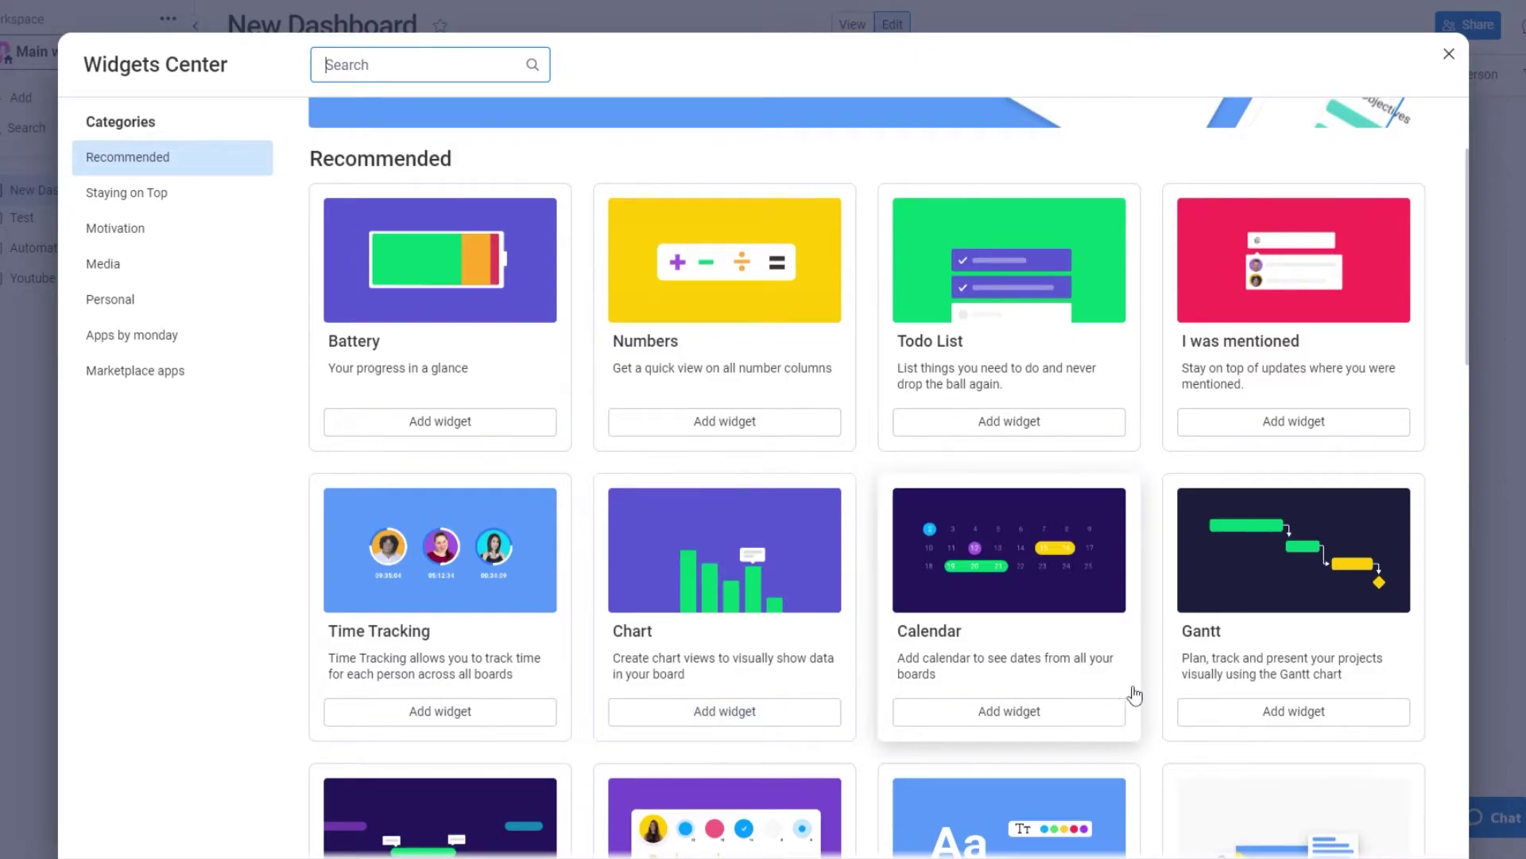
{"action": "scroll", "coordinate": [1316, 652], "scroll_direction": "down", "scroll_amount": 1}
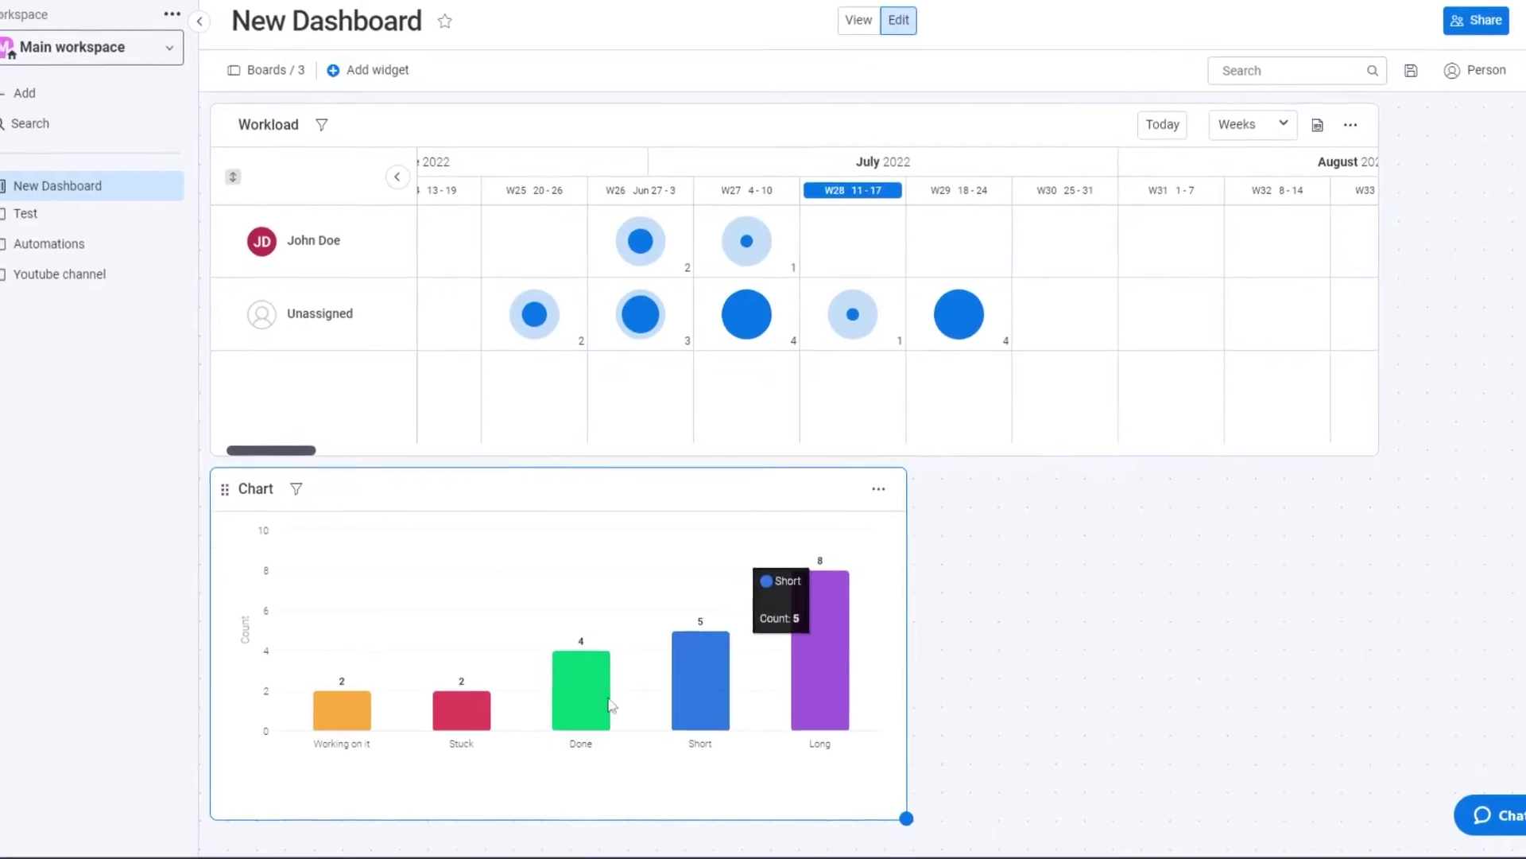
{"action": "mouse_move", "coordinate": [337, 725]}
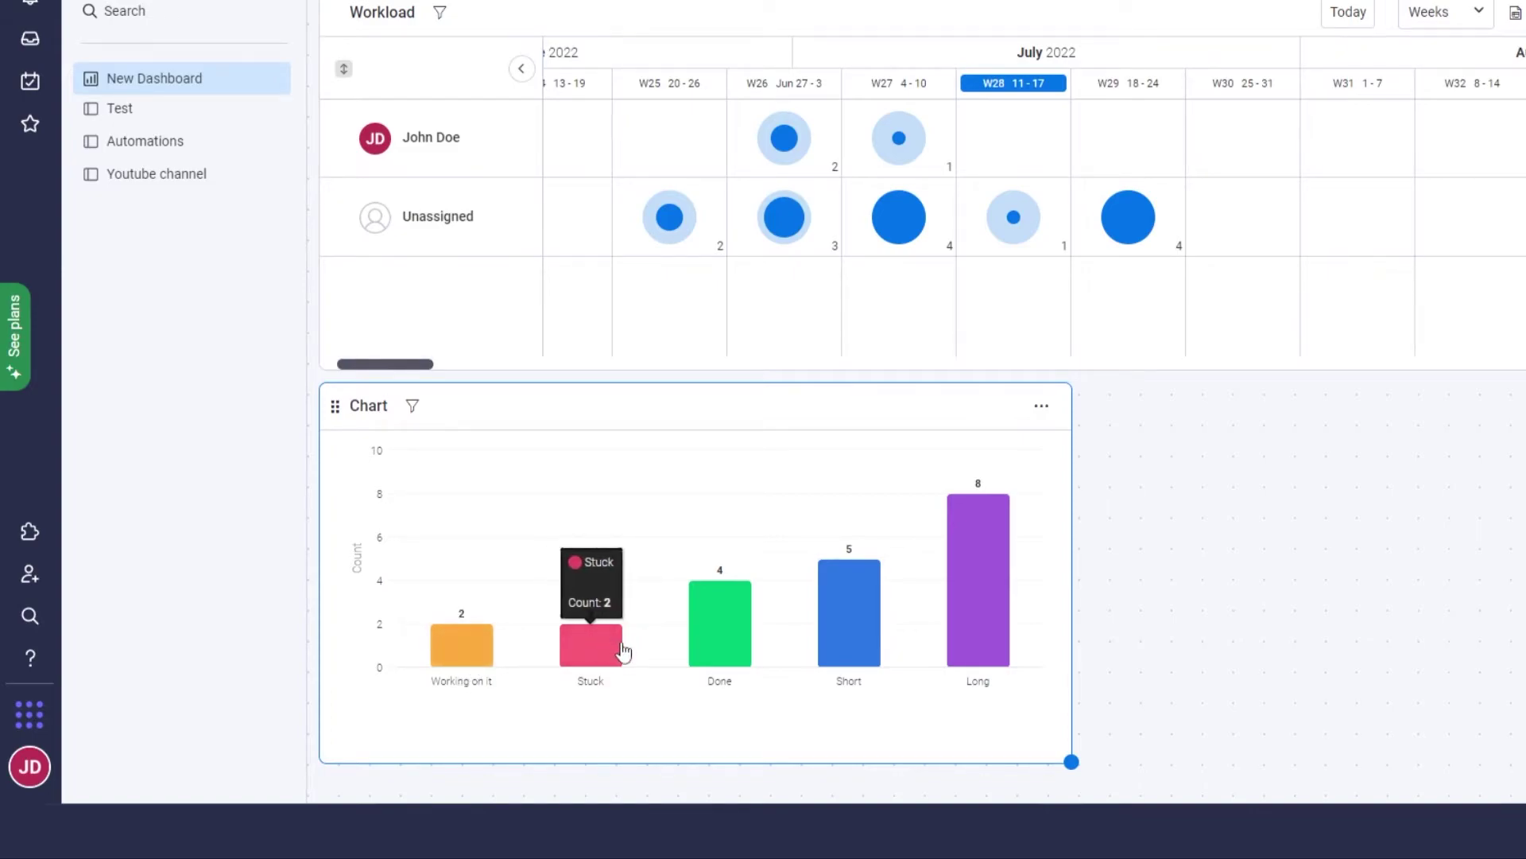
Shrink the Workload widget's width and leave New Dashboard in view mode
{"action": "mouse_move", "coordinate": [858, 623]}
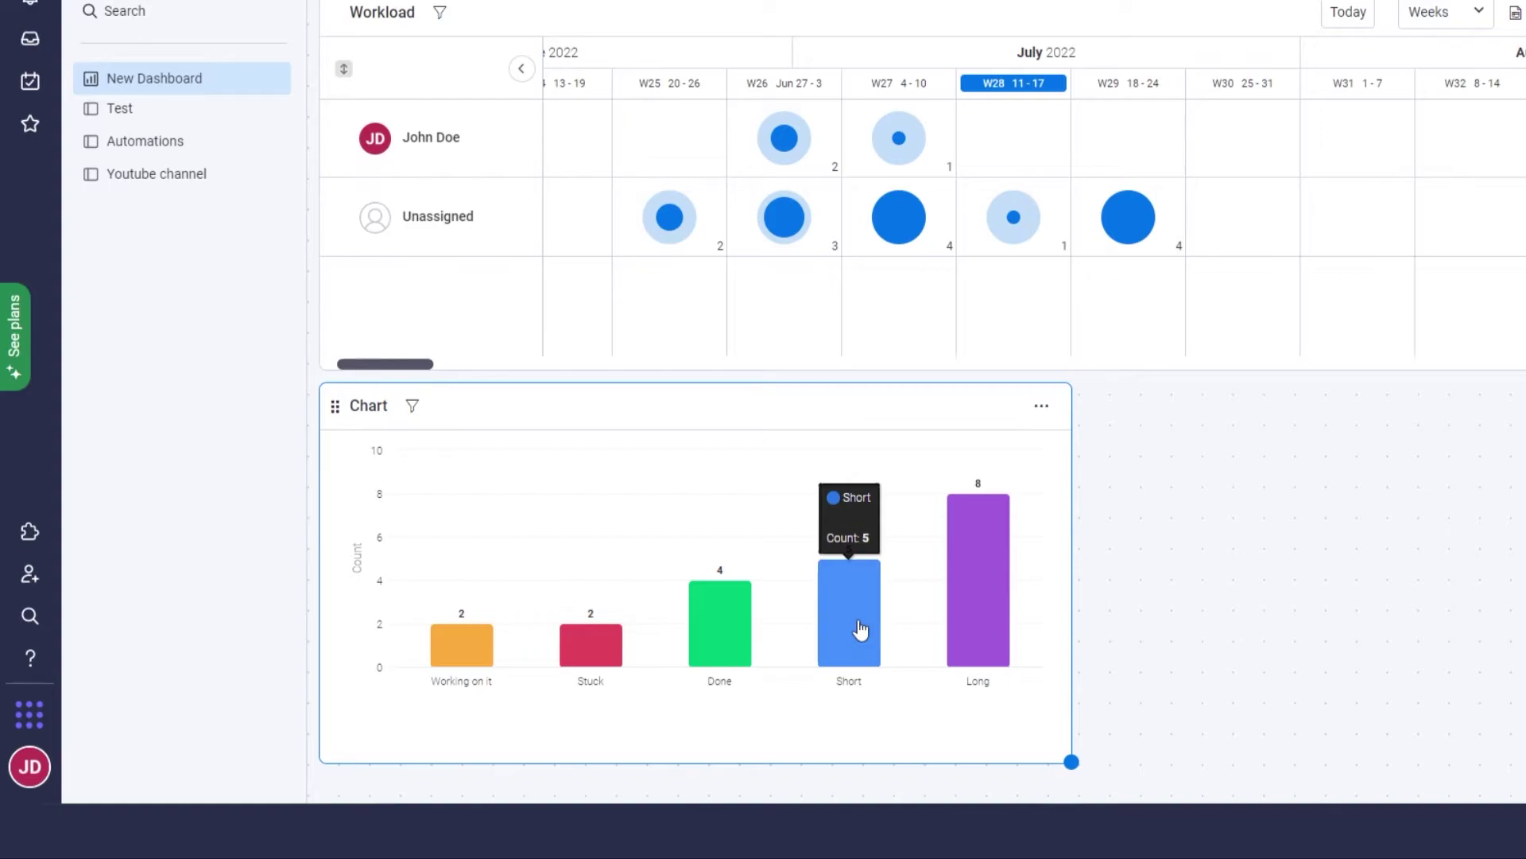
{"action": "mouse_move", "coordinate": [957, 625]}
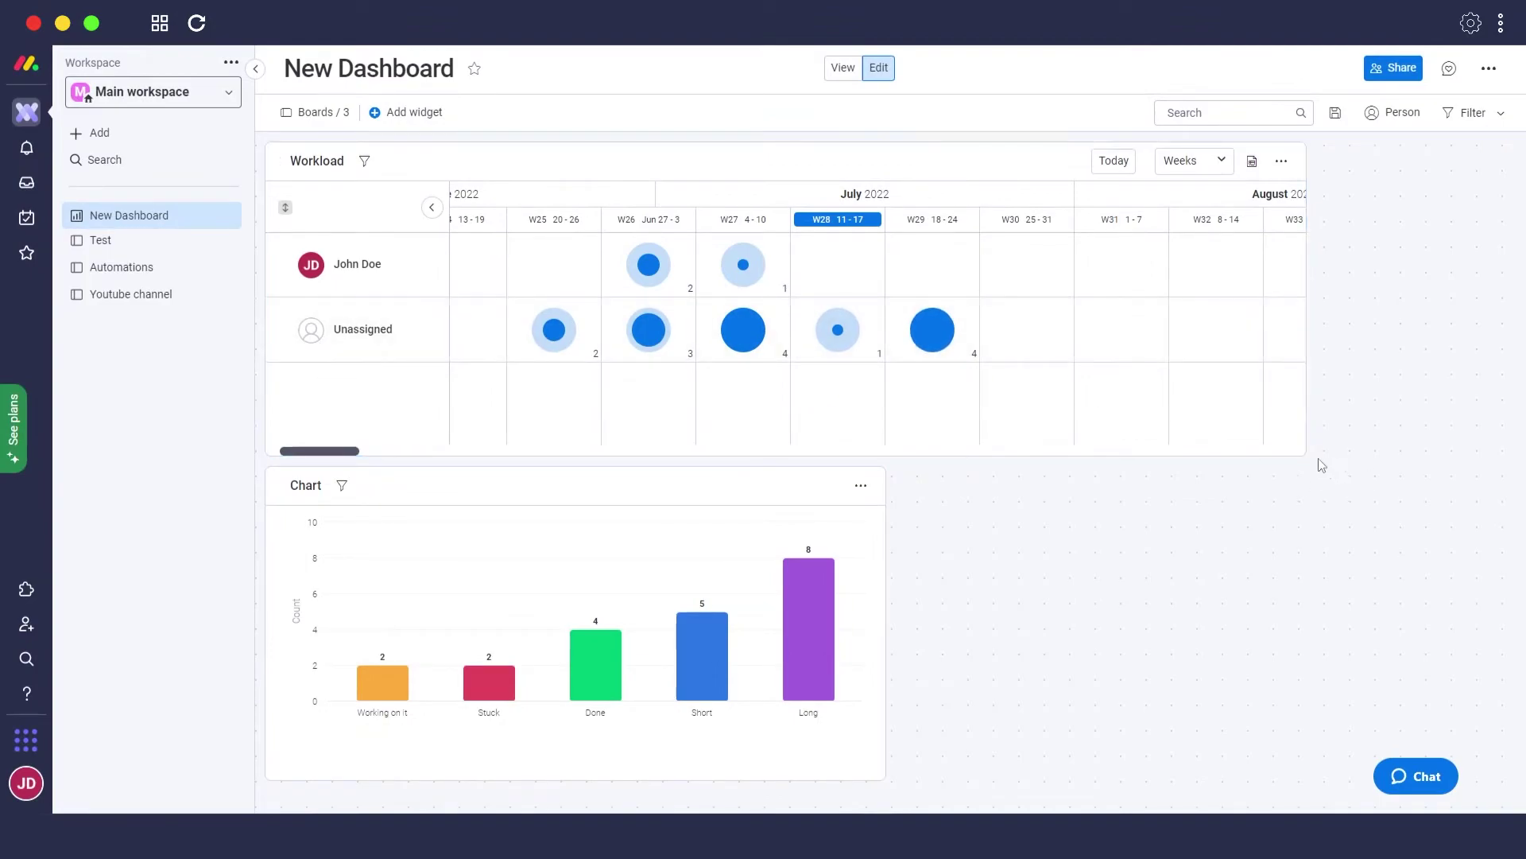
{"action": "left_click_drag", "start_coordinate": [1306, 455], "coordinate": [1181, 457]}
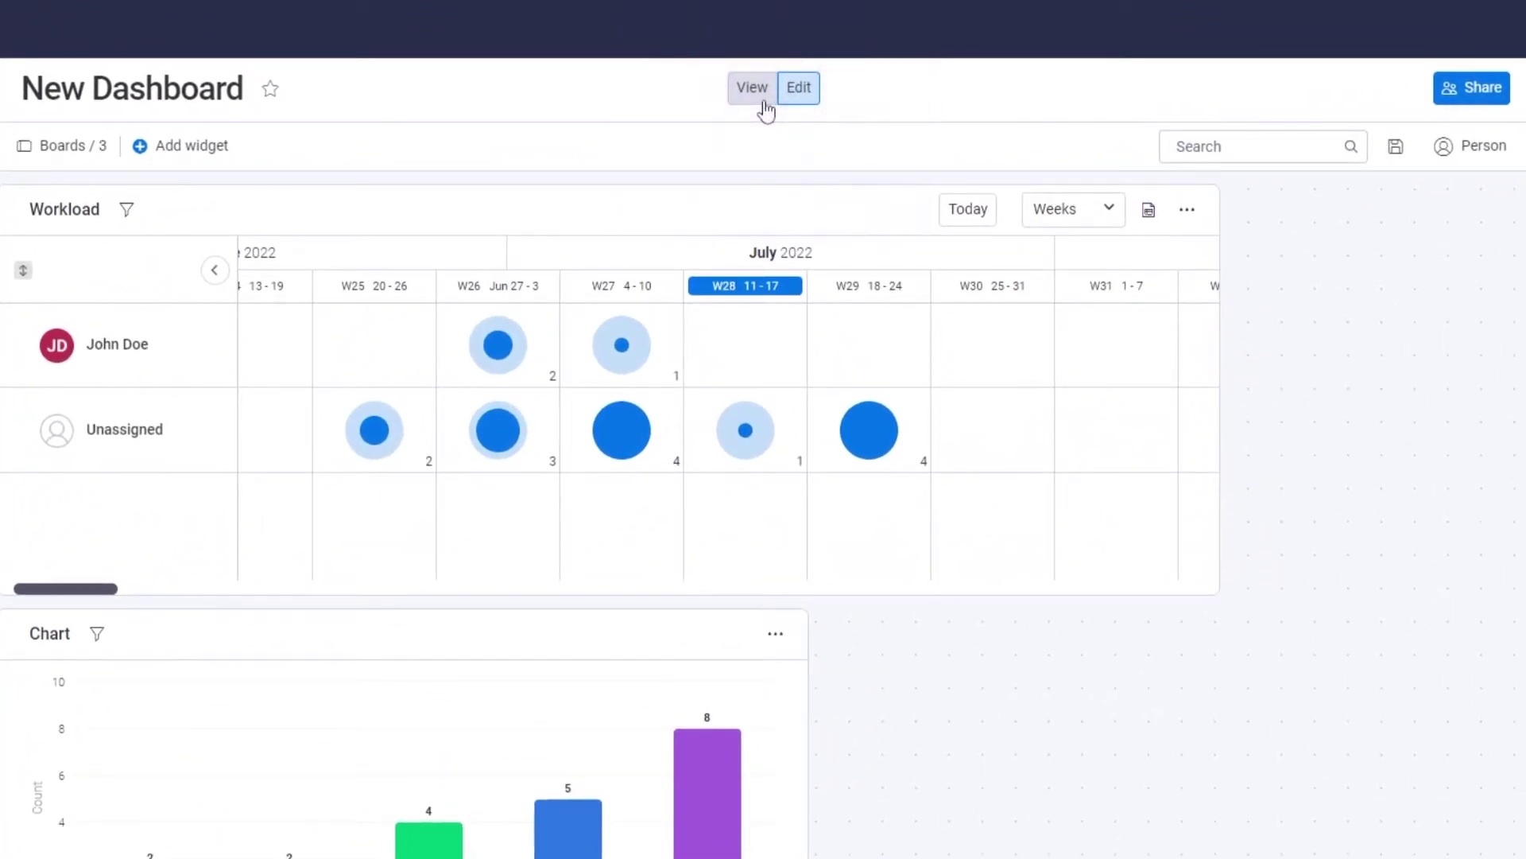
{"action": "left_click", "coordinate": [766, 110]}
{"action": "left_click", "coordinate": [803, 106]}
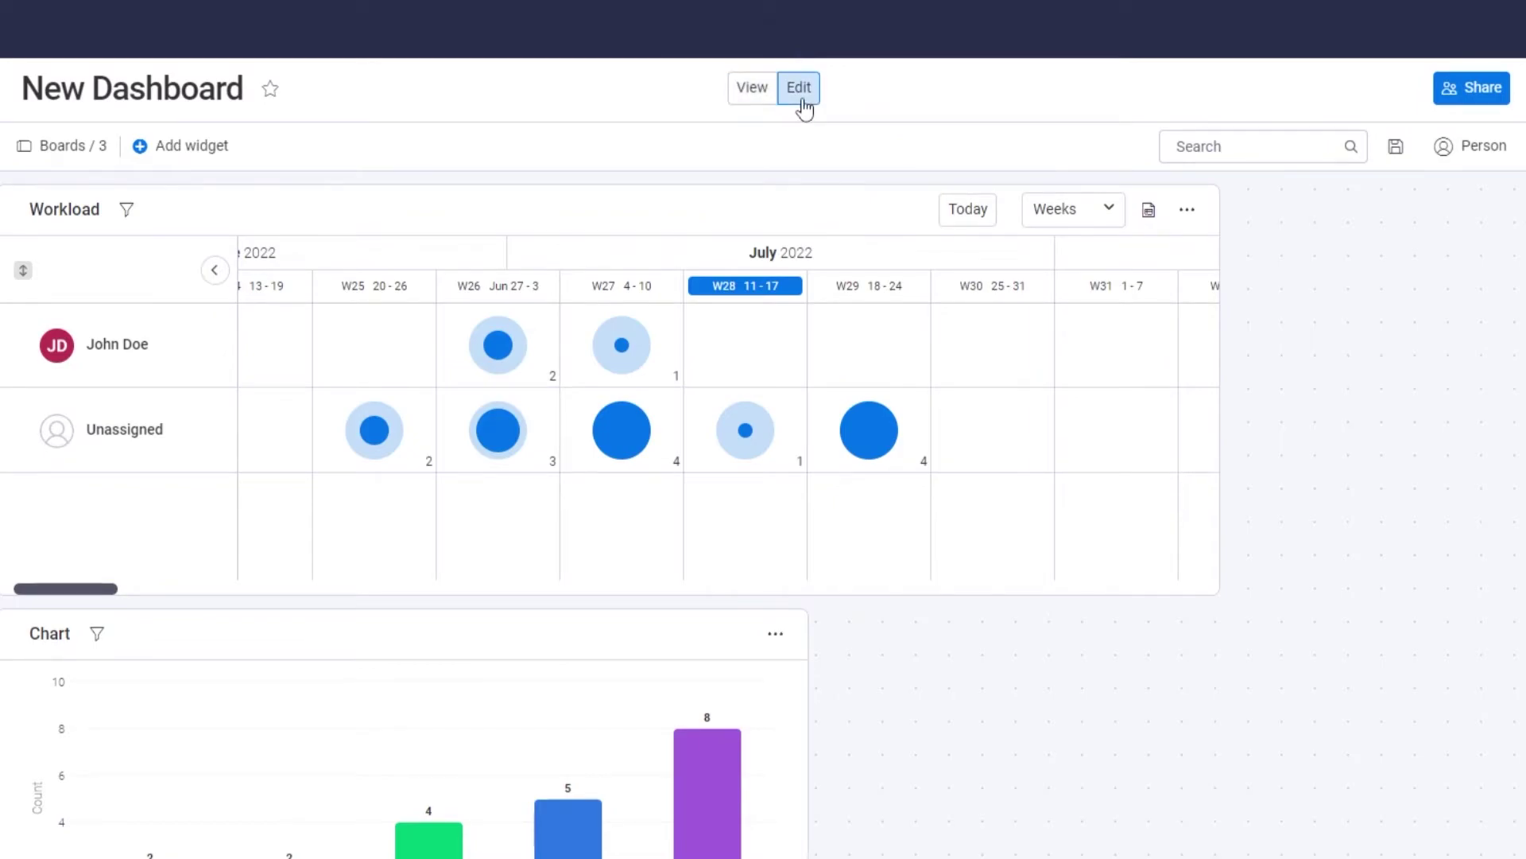
{"action": "left_click", "coordinate": [755, 101]}
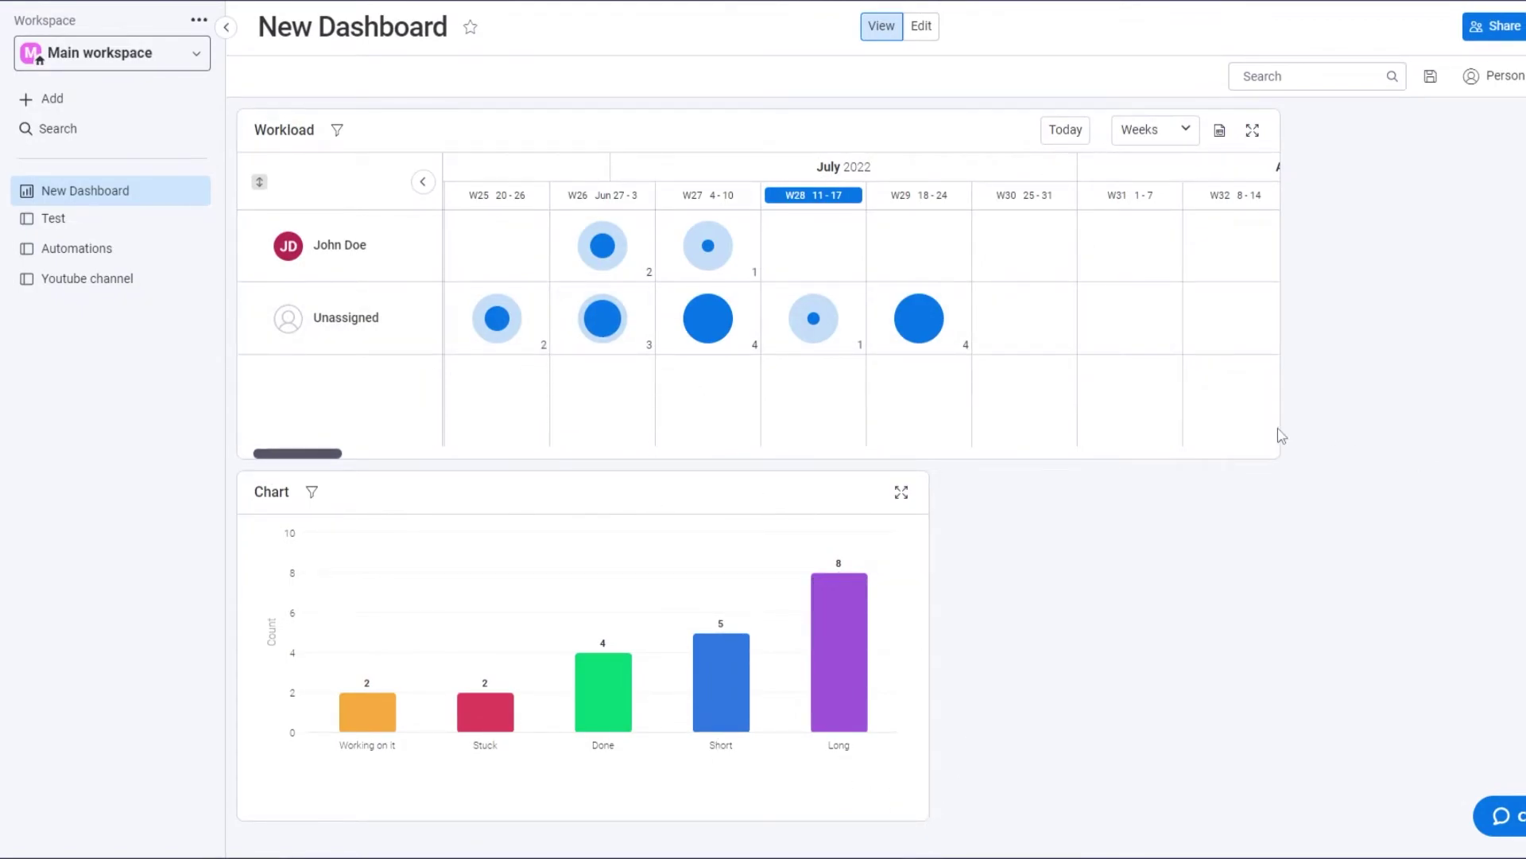
Stretch the Workload widget across the full dashboard width above the Chart, ending in edit mode
{"action": "left_click", "coordinate": [922, 26]}
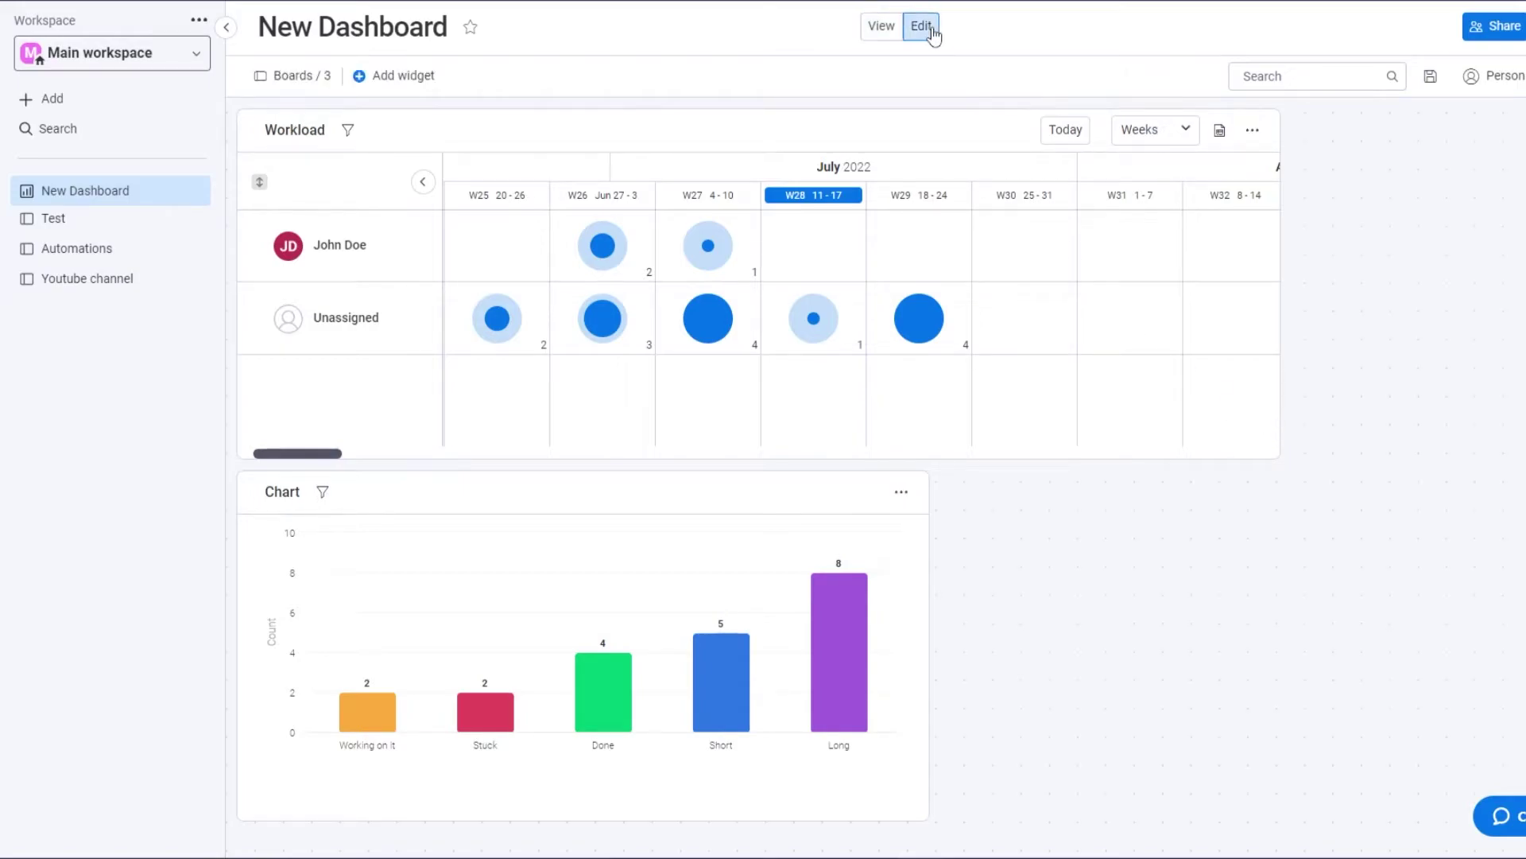
{"action": "left_click_drag", "start_coordinate": [1280, 458], "coordinate": [1475, 402]}
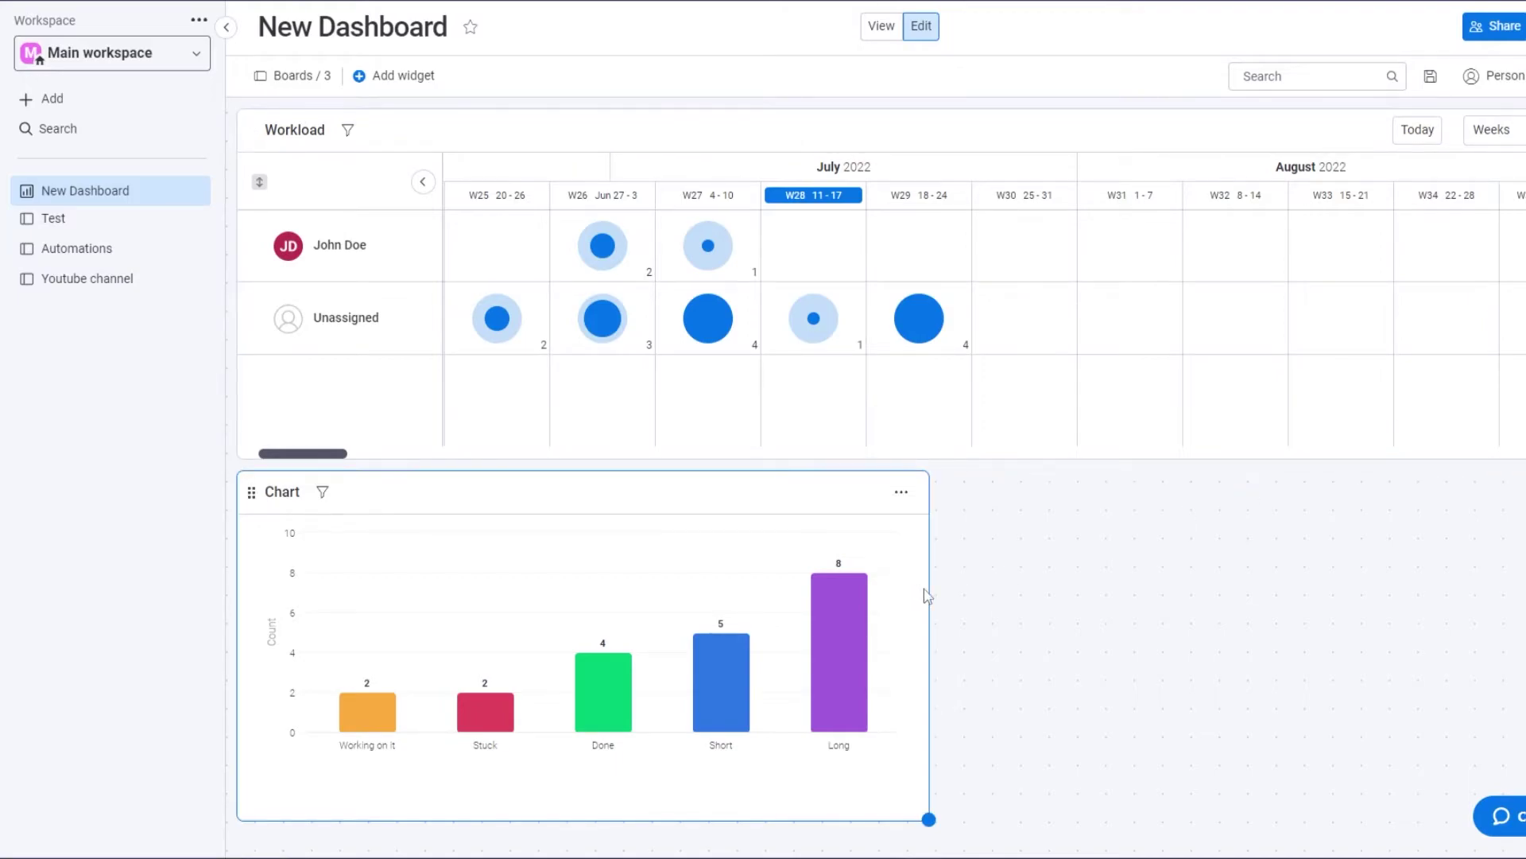
{"action": "left_click", "coordinate": [881, 30]}
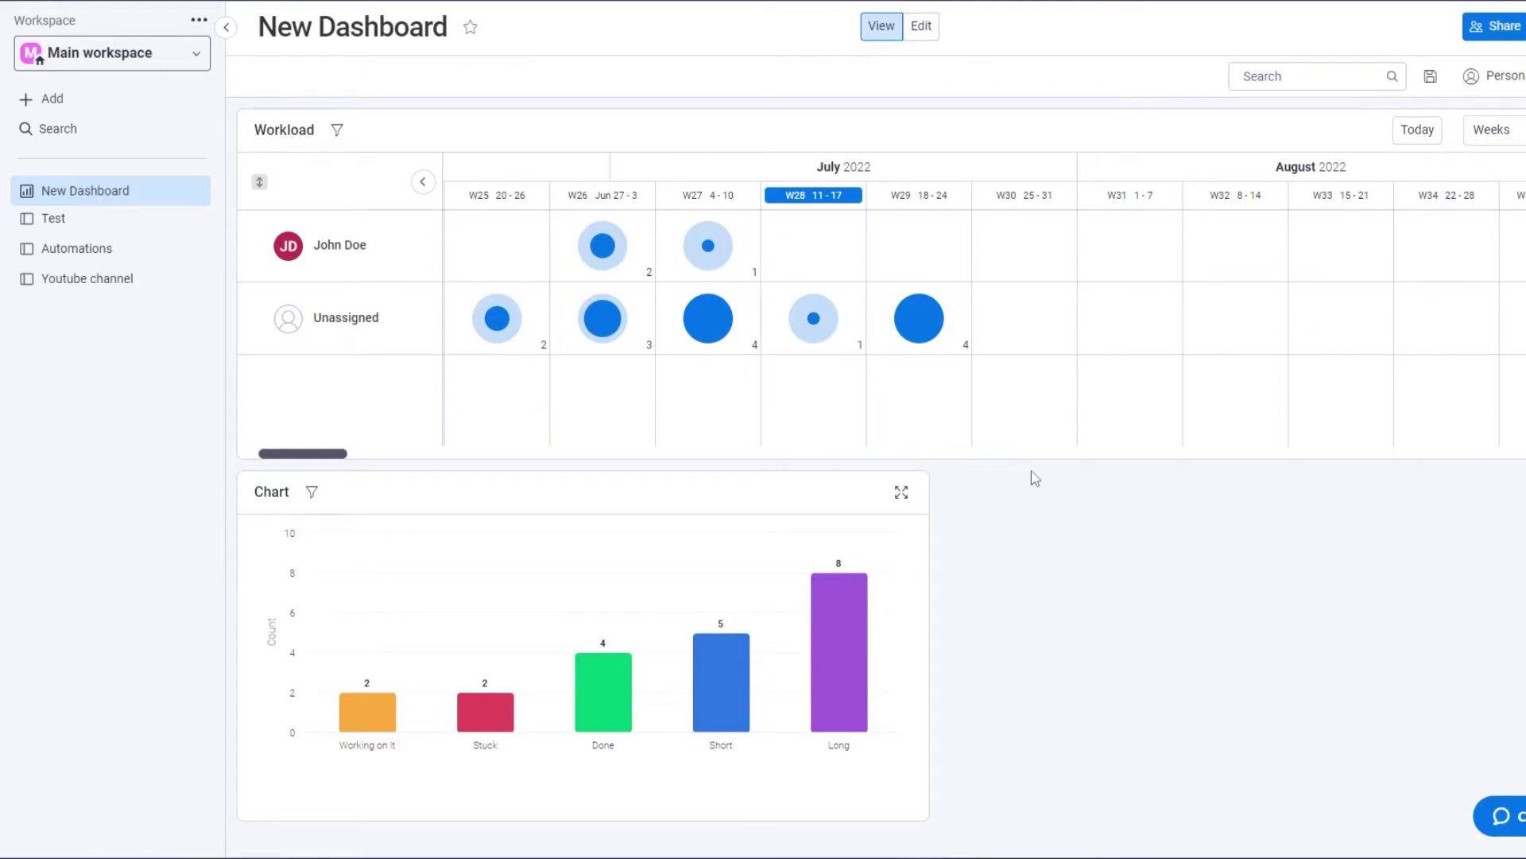
{"action": "left_click", "coordinate": [921, 26]}
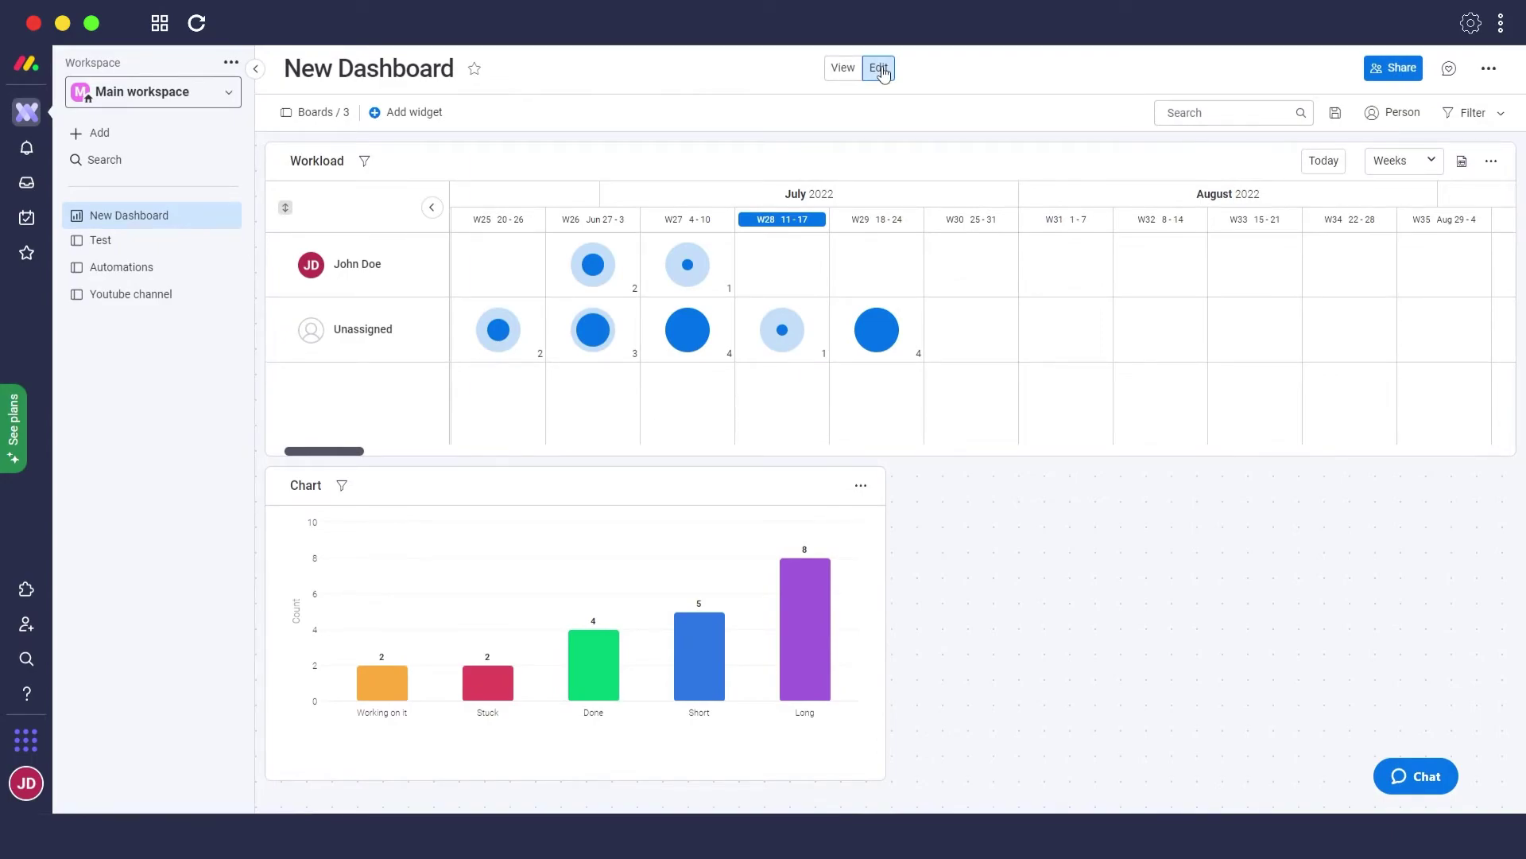
Add a Numbers widget from the widget catalogue and enlarge it
{"action": "left_click", "coordinate": [401, 112]}
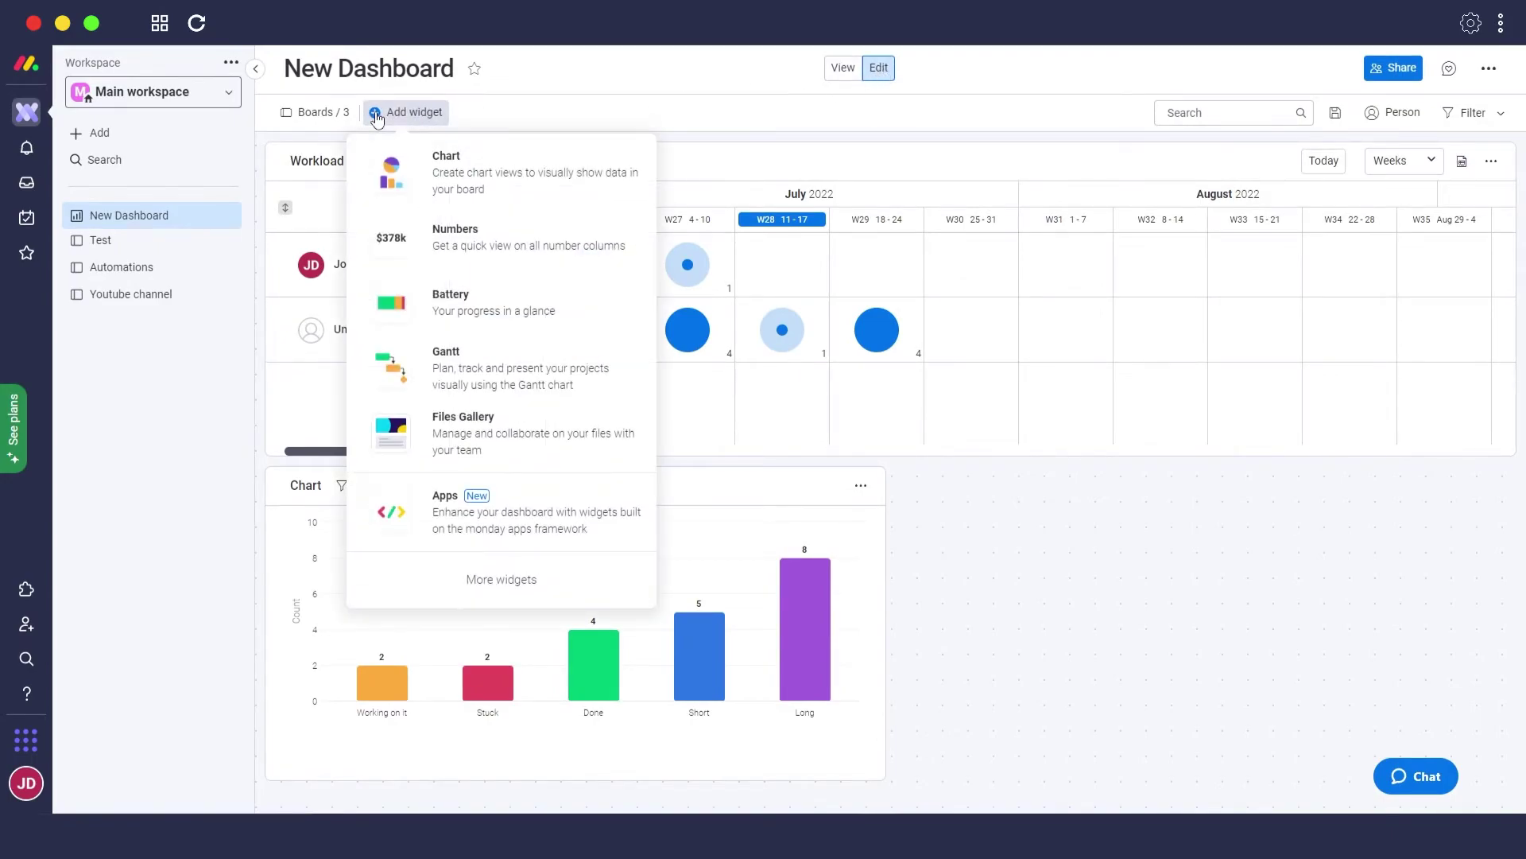
{"action": "left_click", "coordinate": [507, 574]}
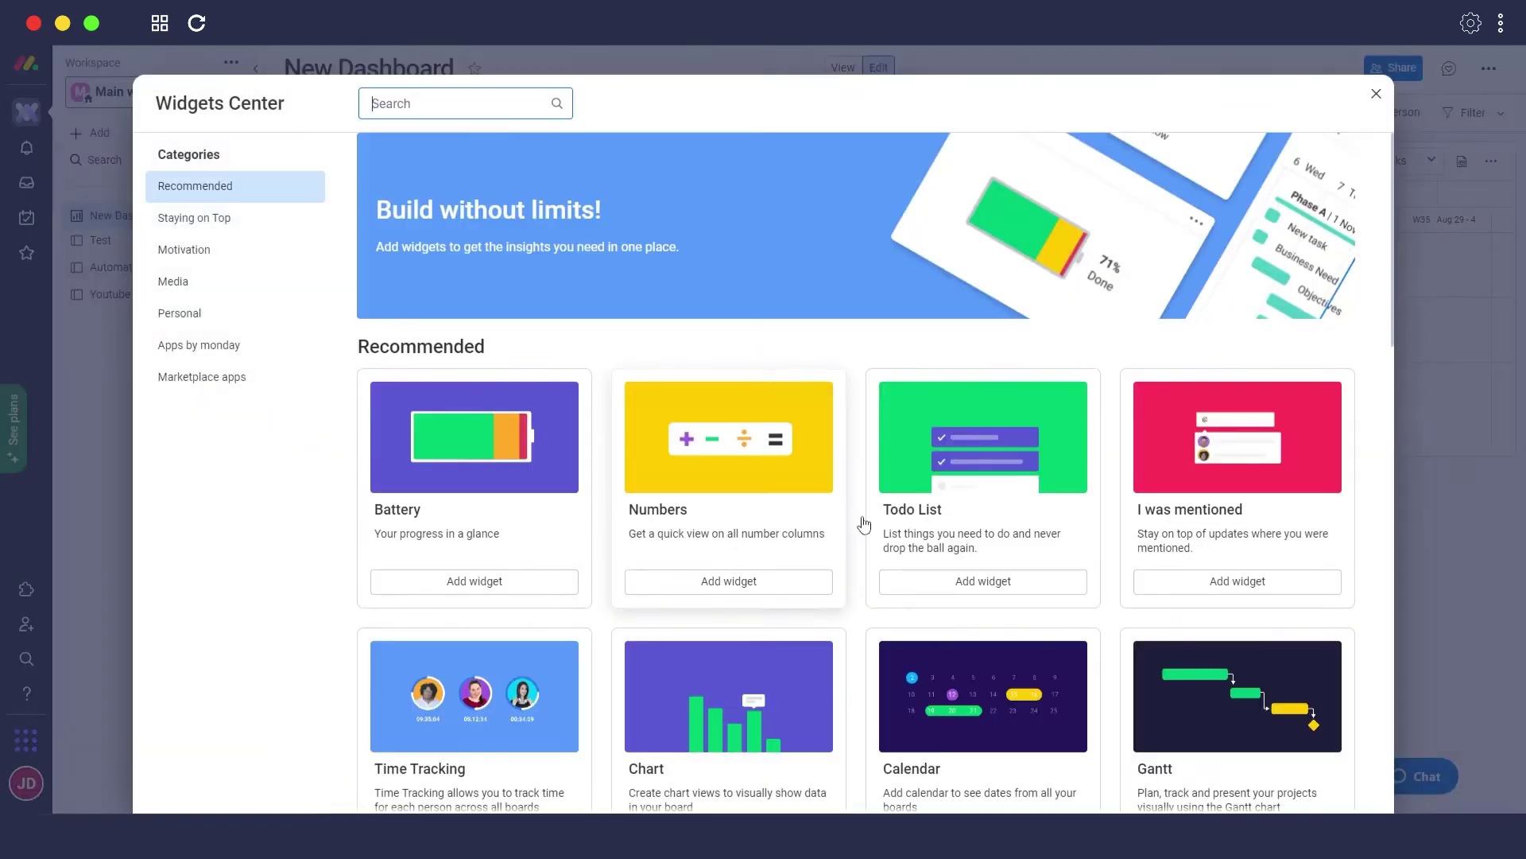
{"action": "scroll", "coordinate": [1041, 511], "scroll_direction": "down", "scroll_amount": 2}
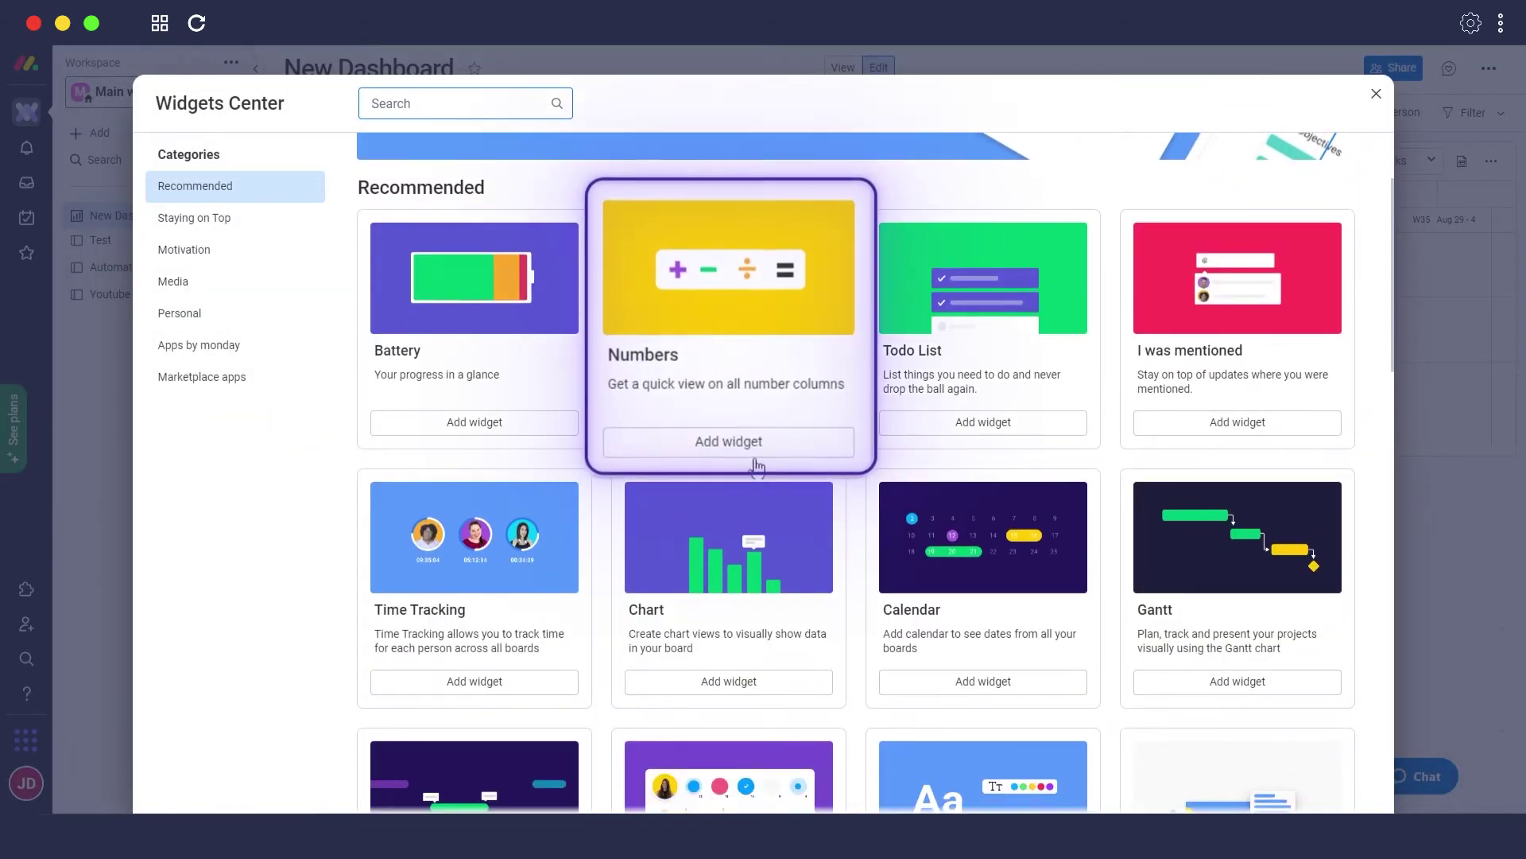
{"action": "left_click", "coordinate": [756, 452]}
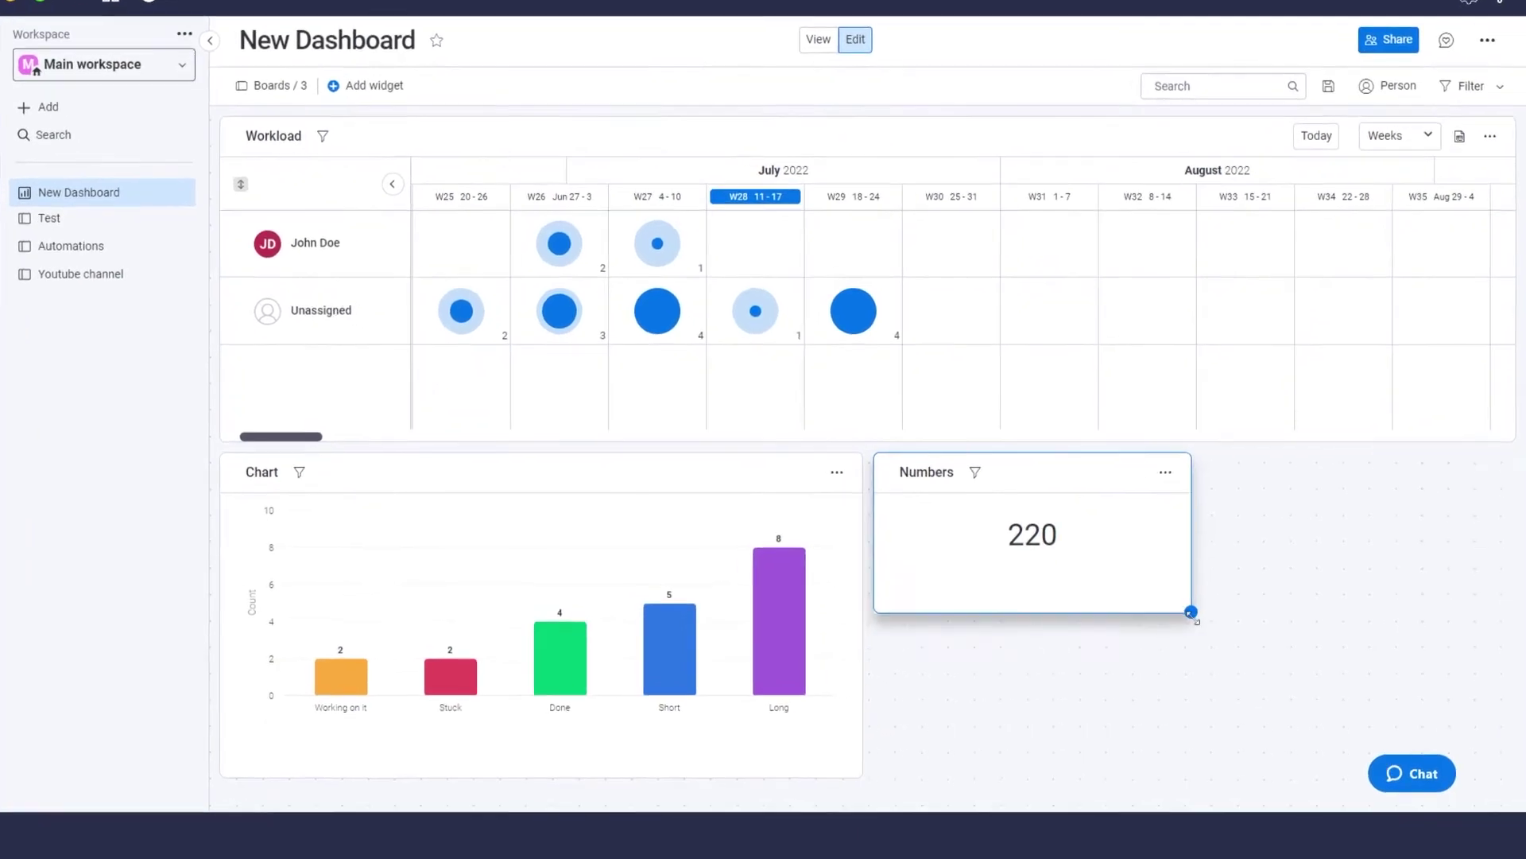
{"action": "left_click_drag", "start_coordinate": [1192, 613], "coordinate": [1251, 758]}
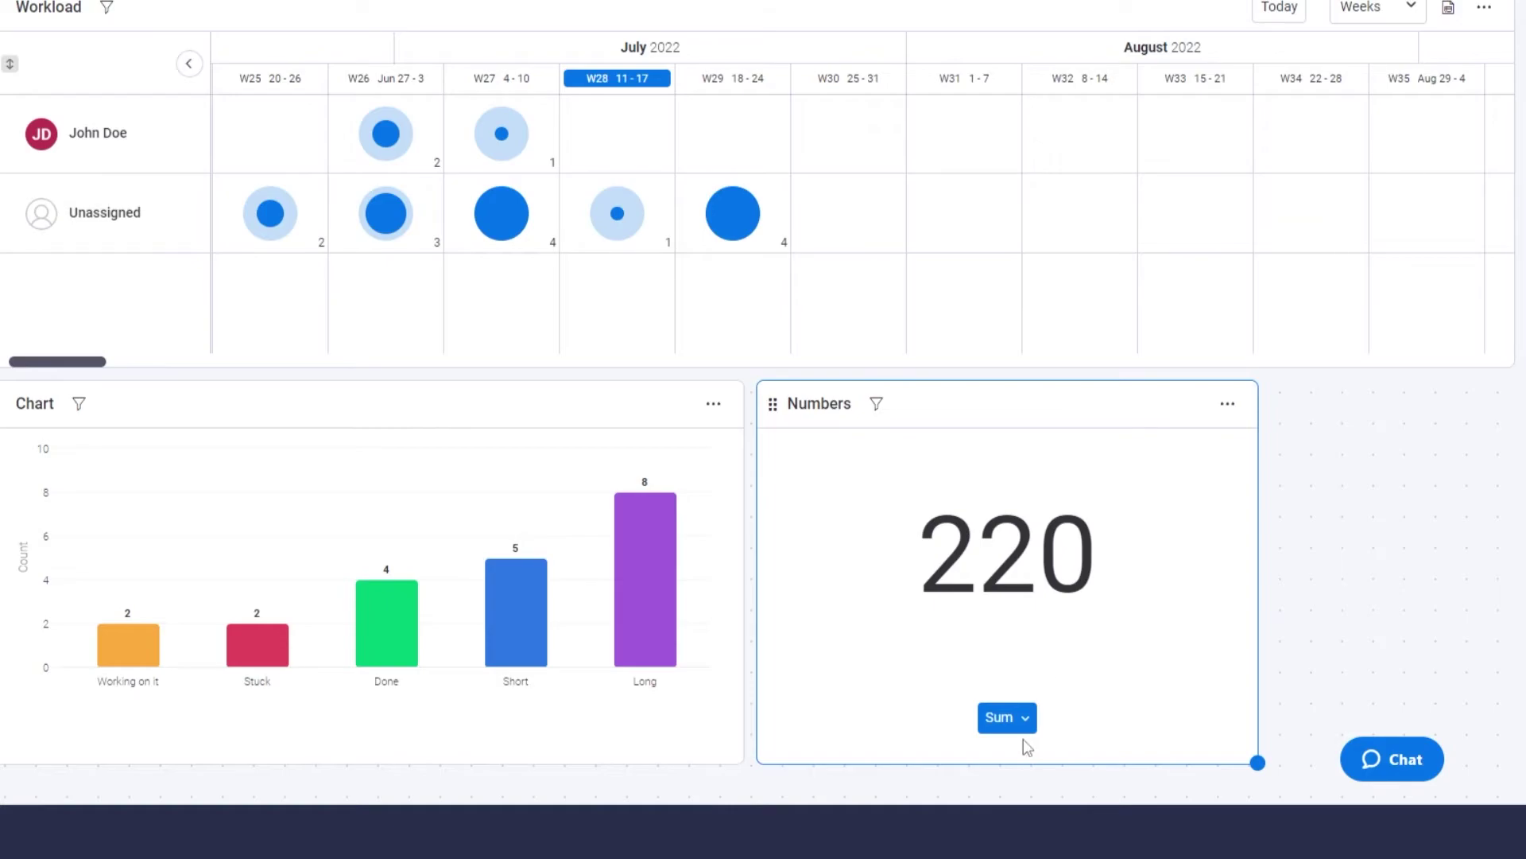
Show the Numbers widget's sum in dollars, displaying $220
{"action": "left_click", "coordinate": [1025, 719]}
{"action": "scroll", "coordinate": [1108, 682], "scroll_direction": "down", "scroll_amount": 1}
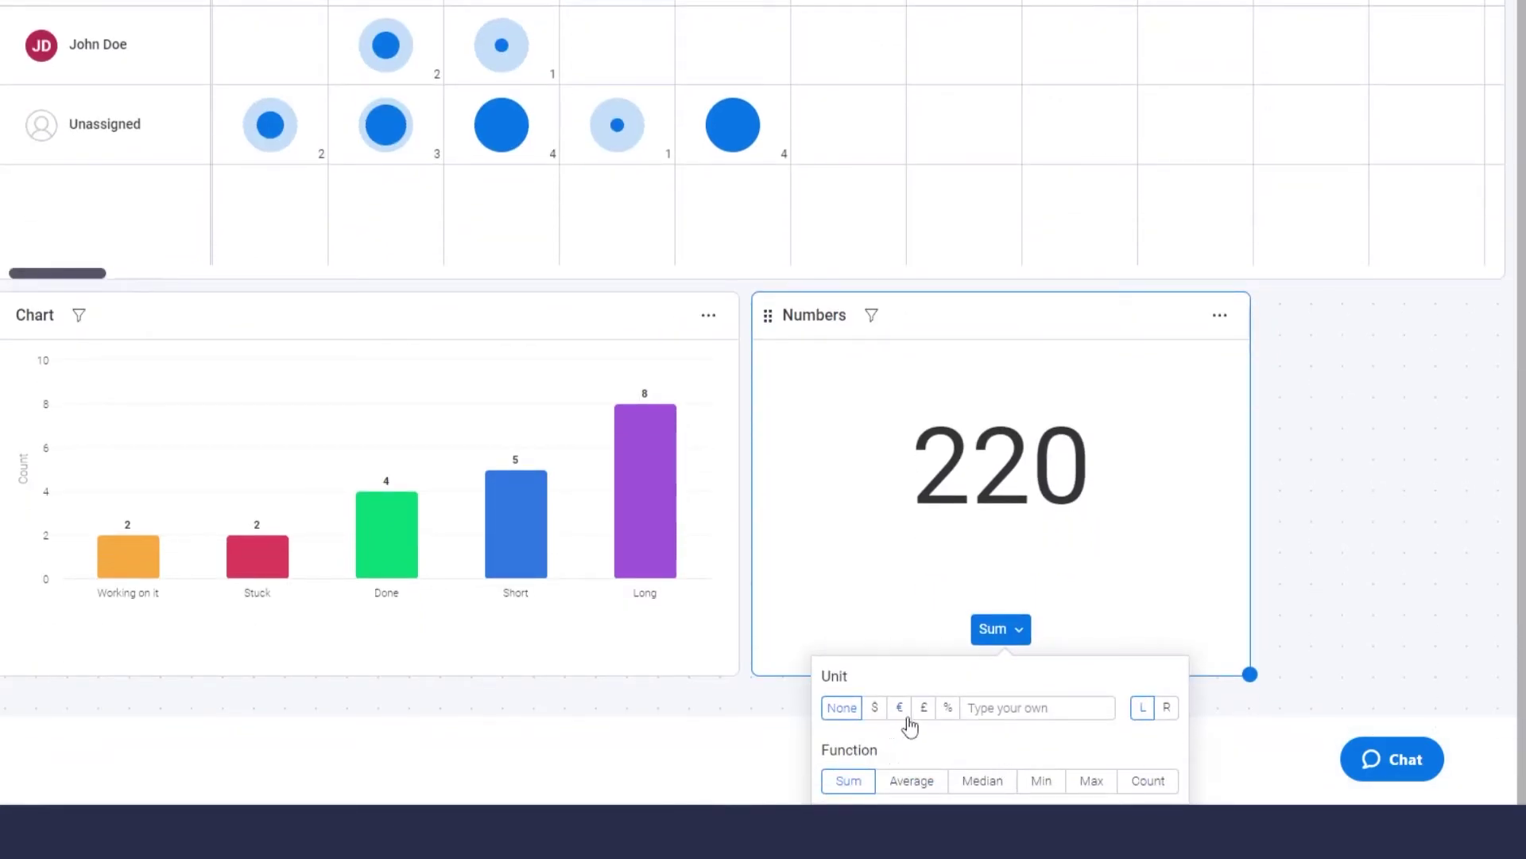
{"action": "left_click", "coordinate": [875, 707]}
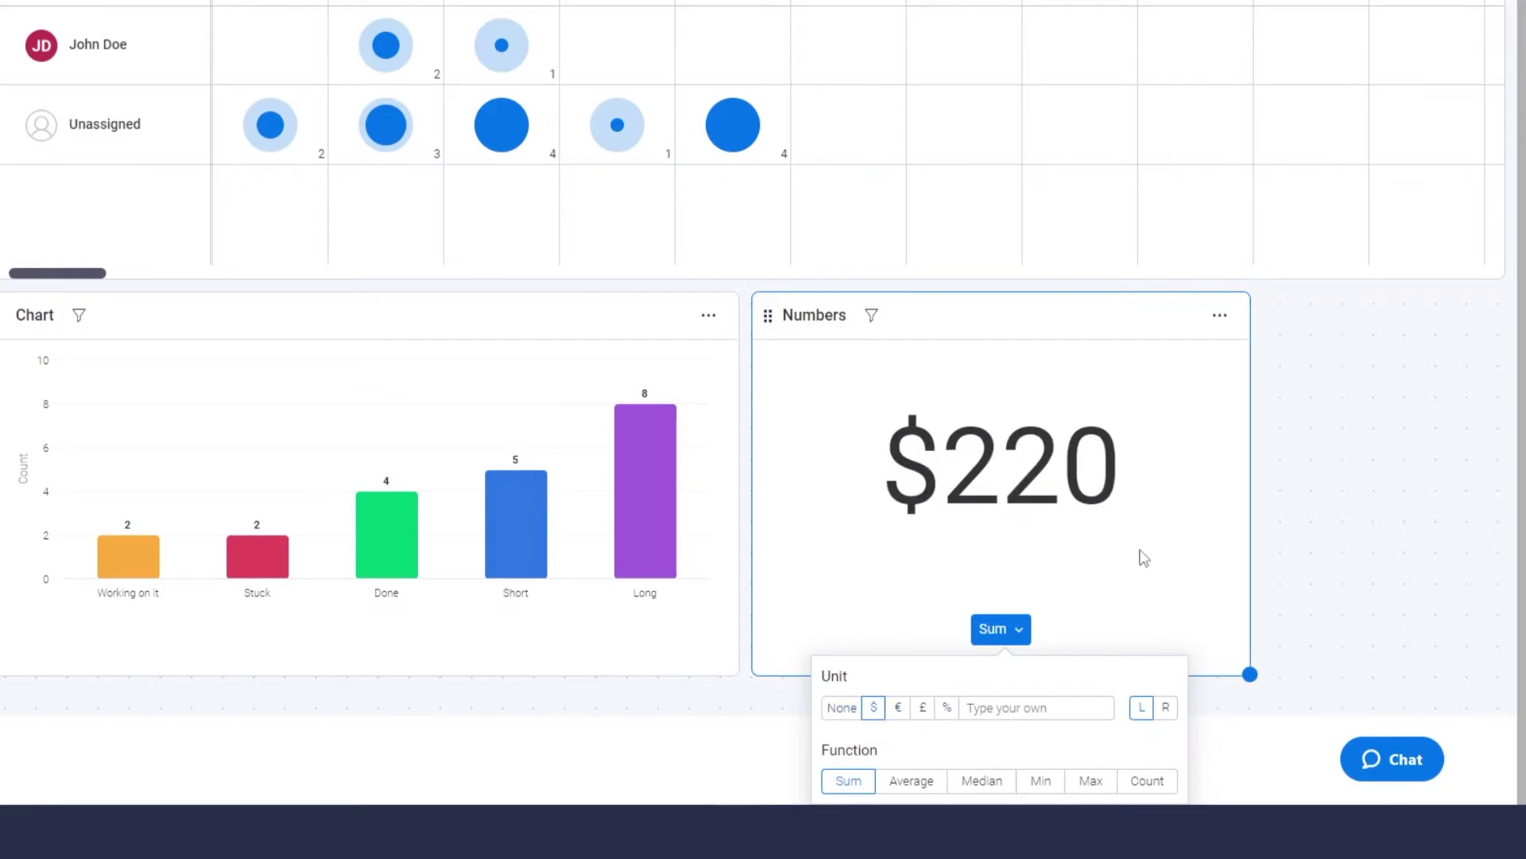
{"action": "scroll", "coordinate": [1344, 493], "scroll_direction": "up", "scroll_amount": 1}
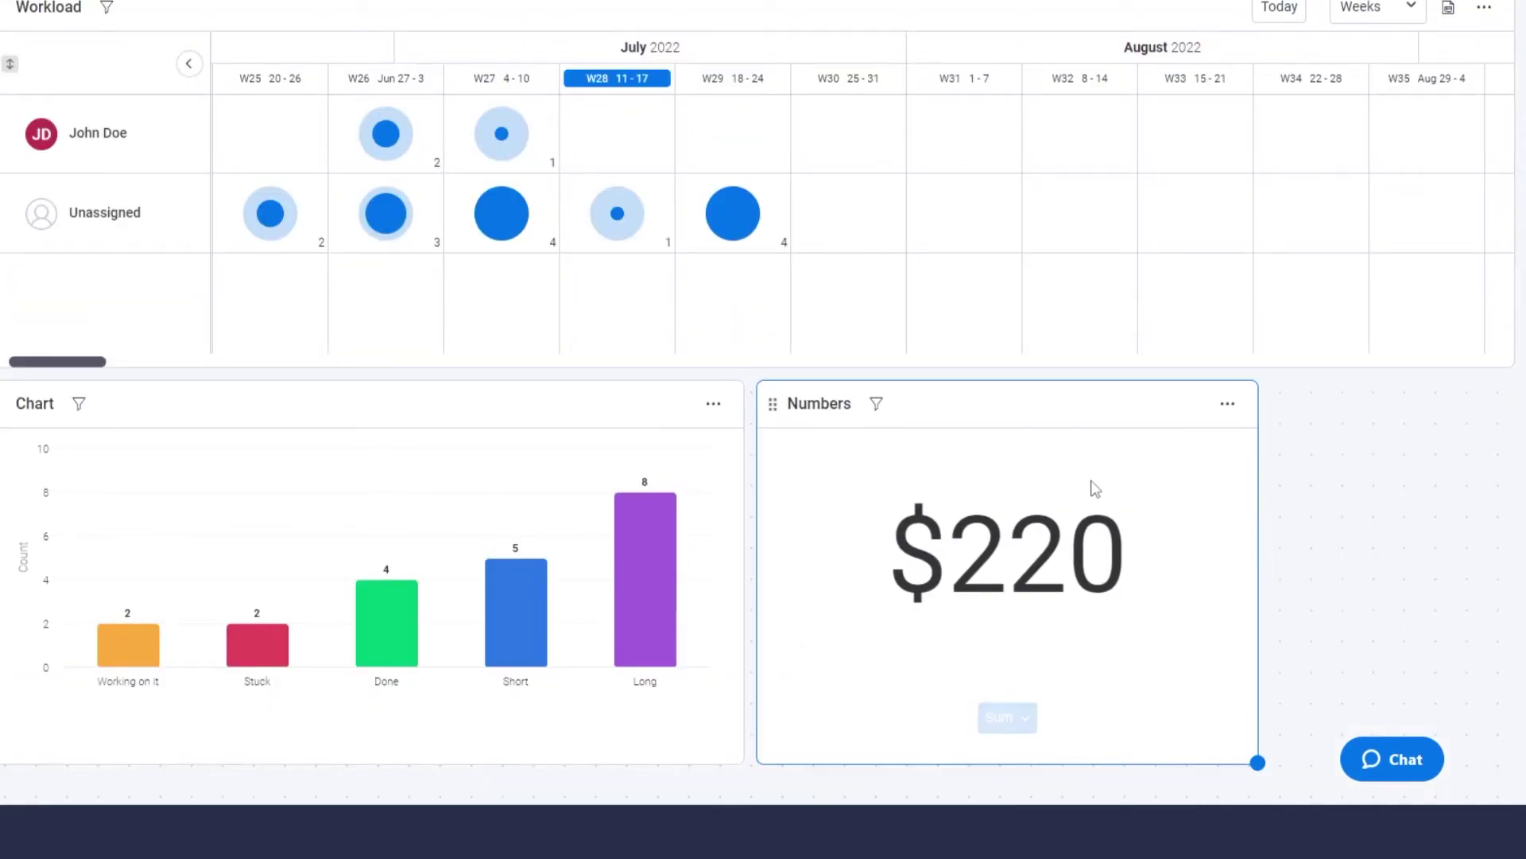
{"action": "left_click", "coordinate": [1231, 404]}
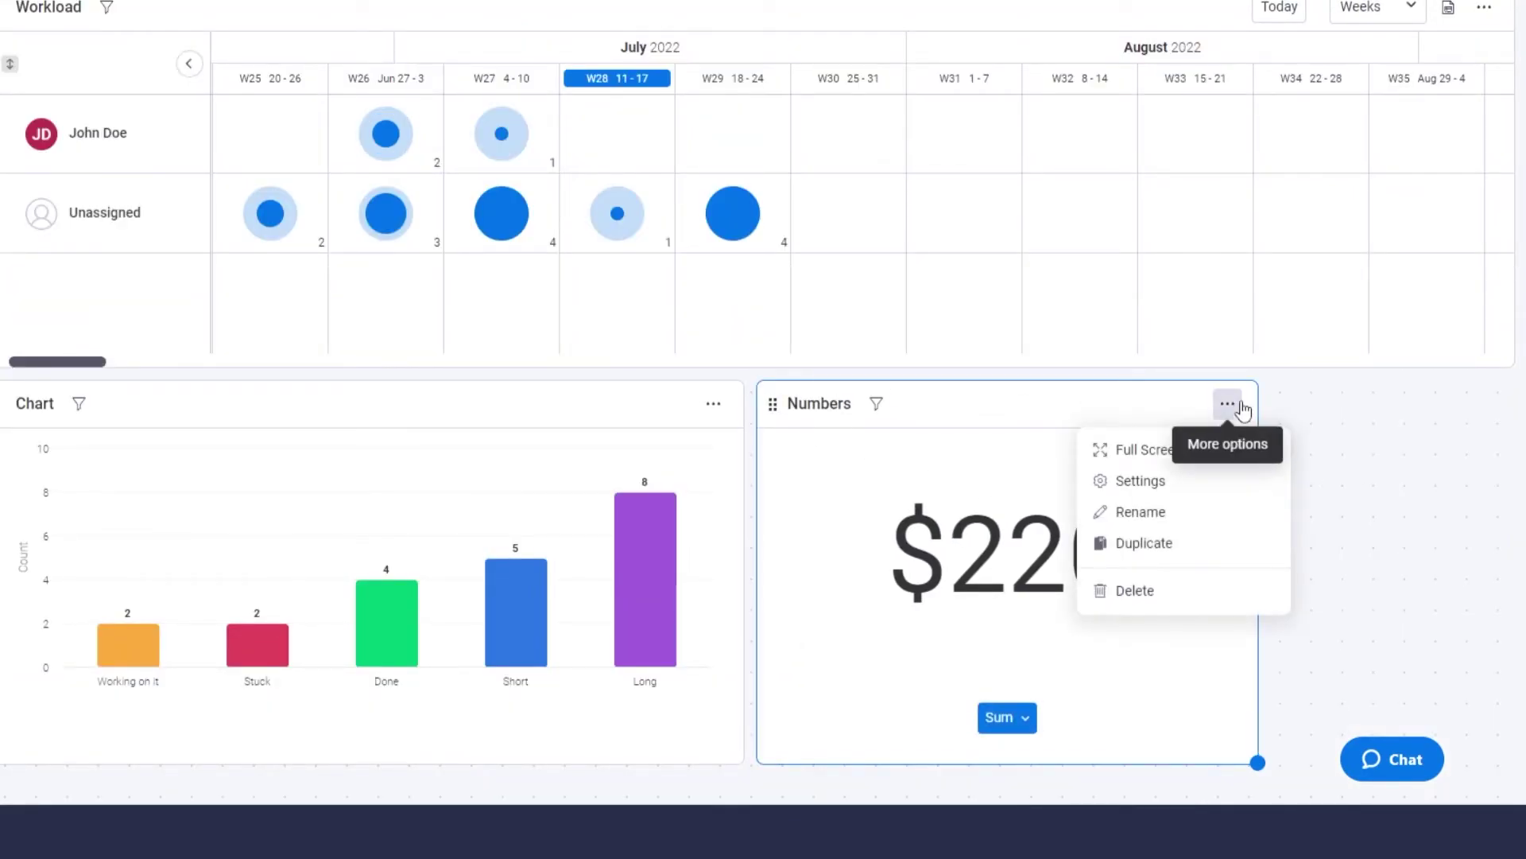
{"action": "left_click", "coordinate": [1174, 500]}
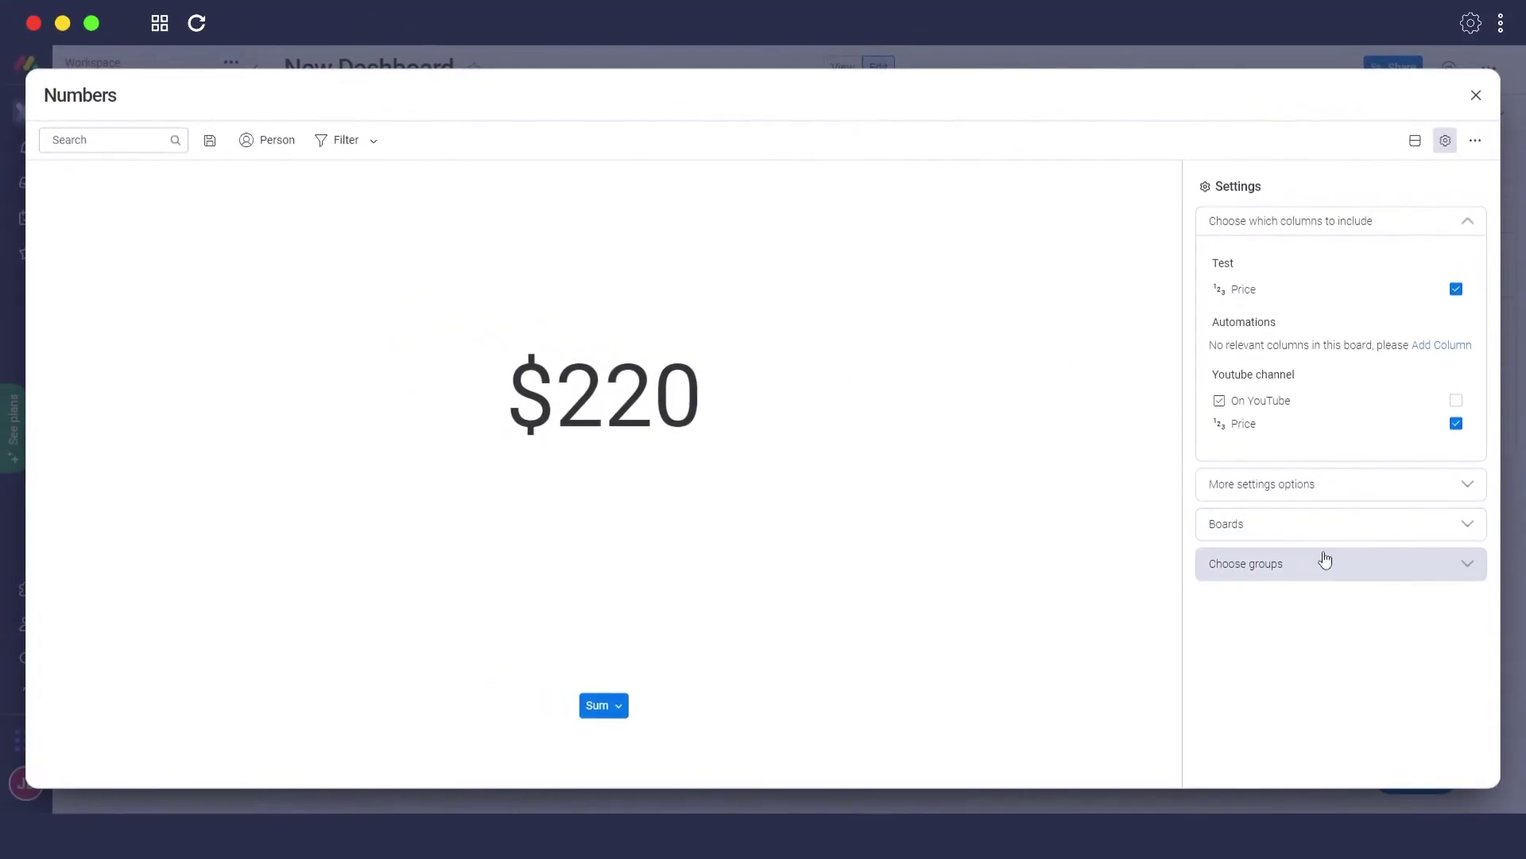
{"action": "left_click", "coordinate": [1460, 565]}
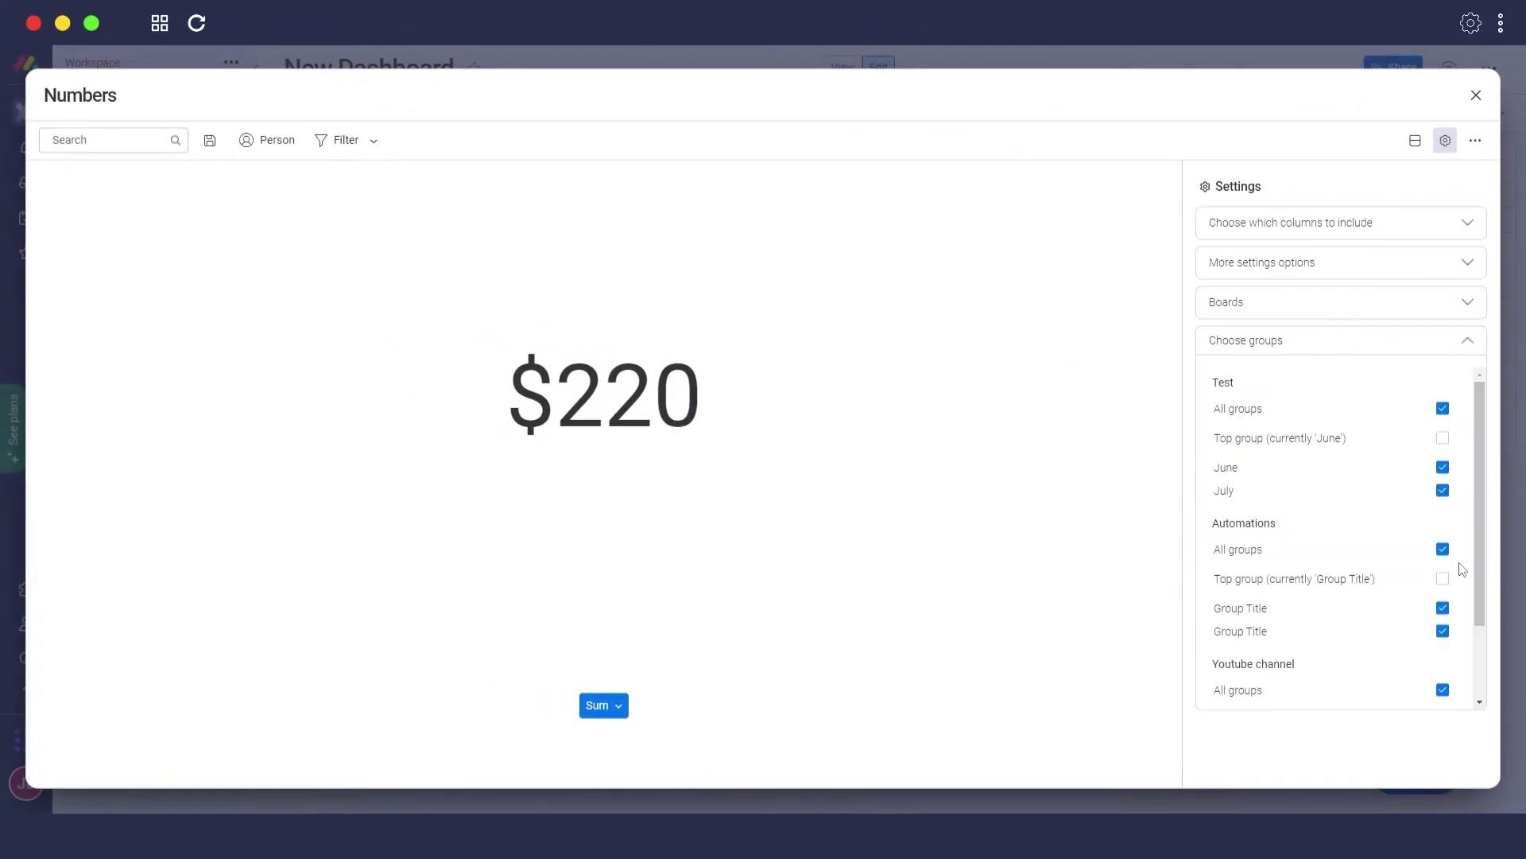
{"action": "left_click", "coordinate": [1463, 343]}
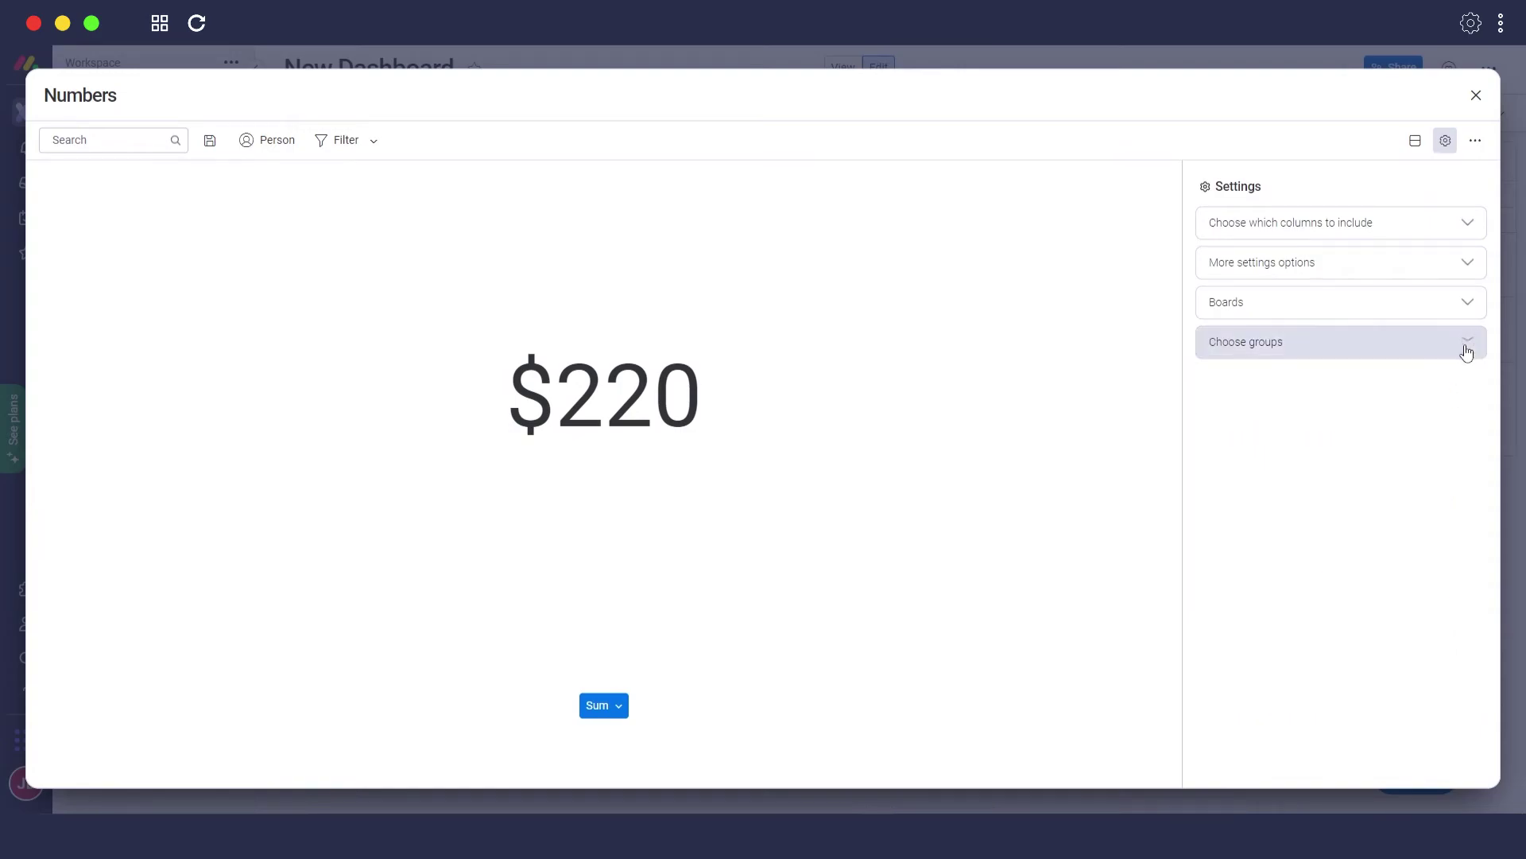
{"action": "left_click", "coordinate": [1467, 317]}
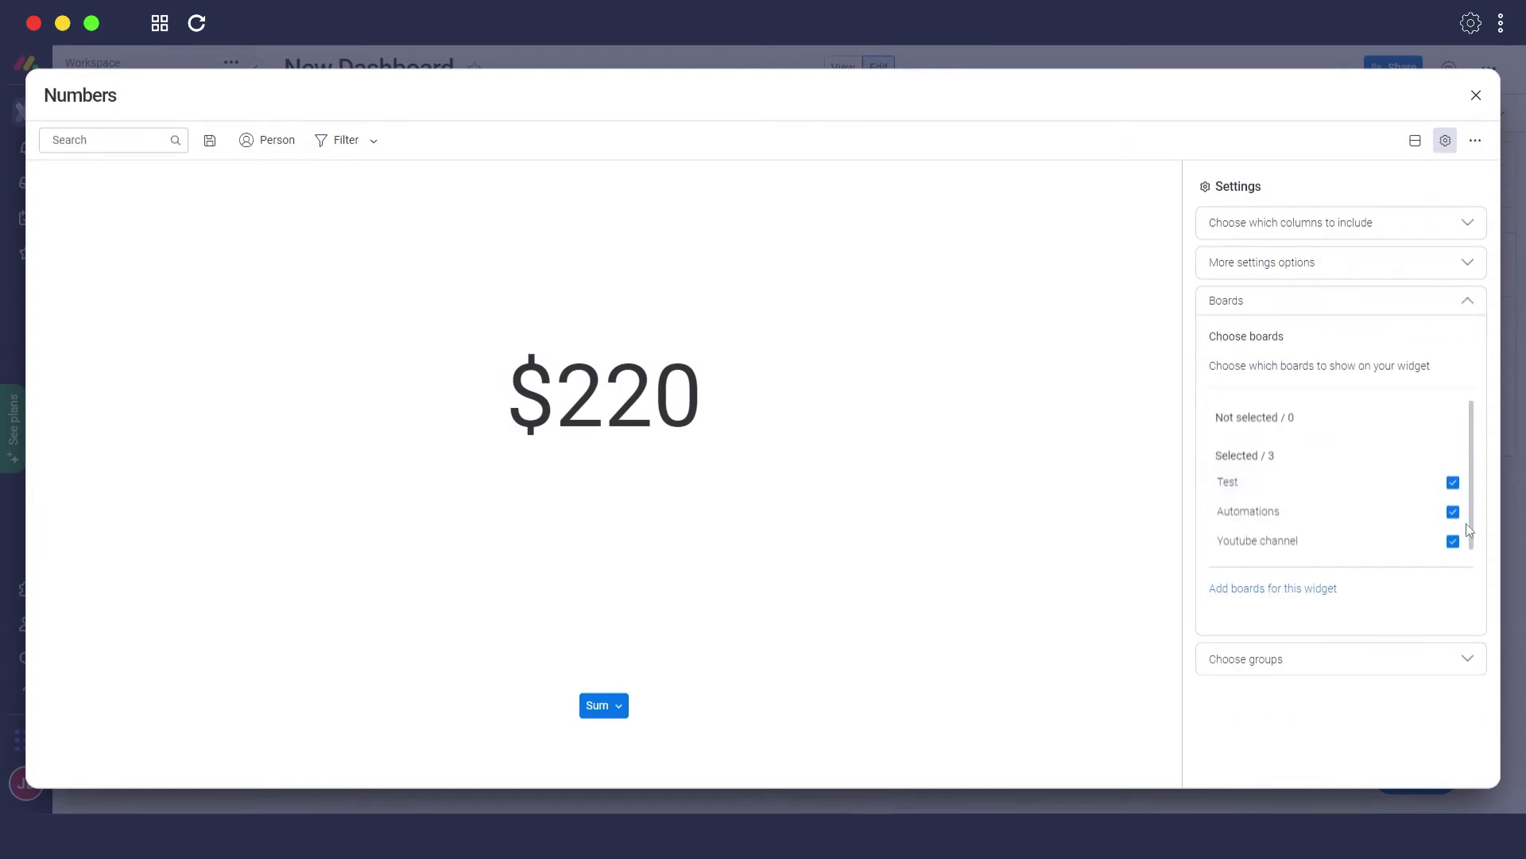
{"action": "left_click", "coordinate": [1473, 306]}
{"action": "left_click", "coordinate": [1467, 269]}
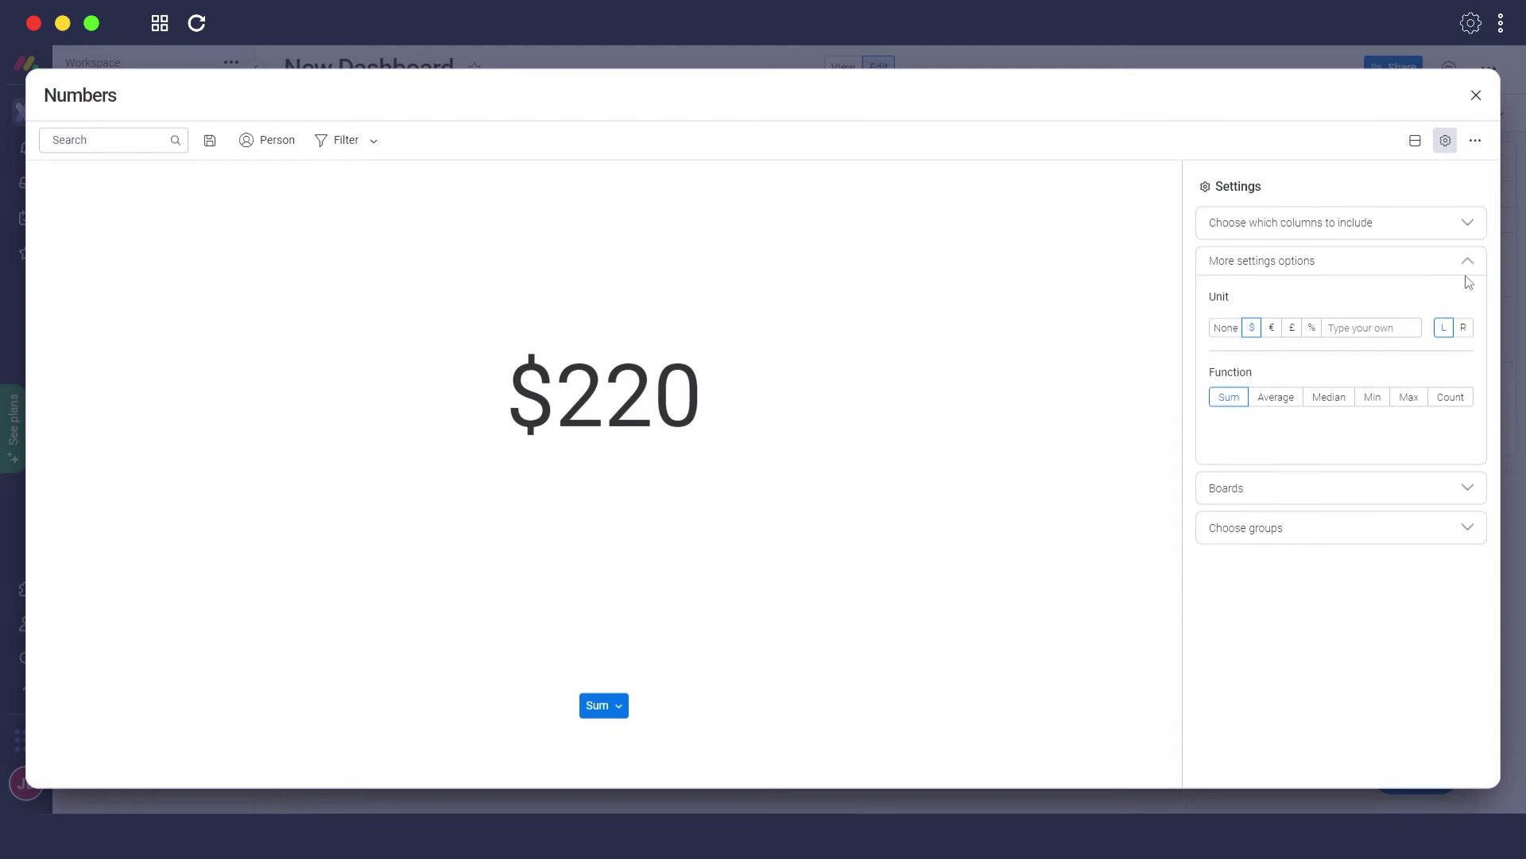
{"action": "left_click", "coordinate": [1468, 230]}
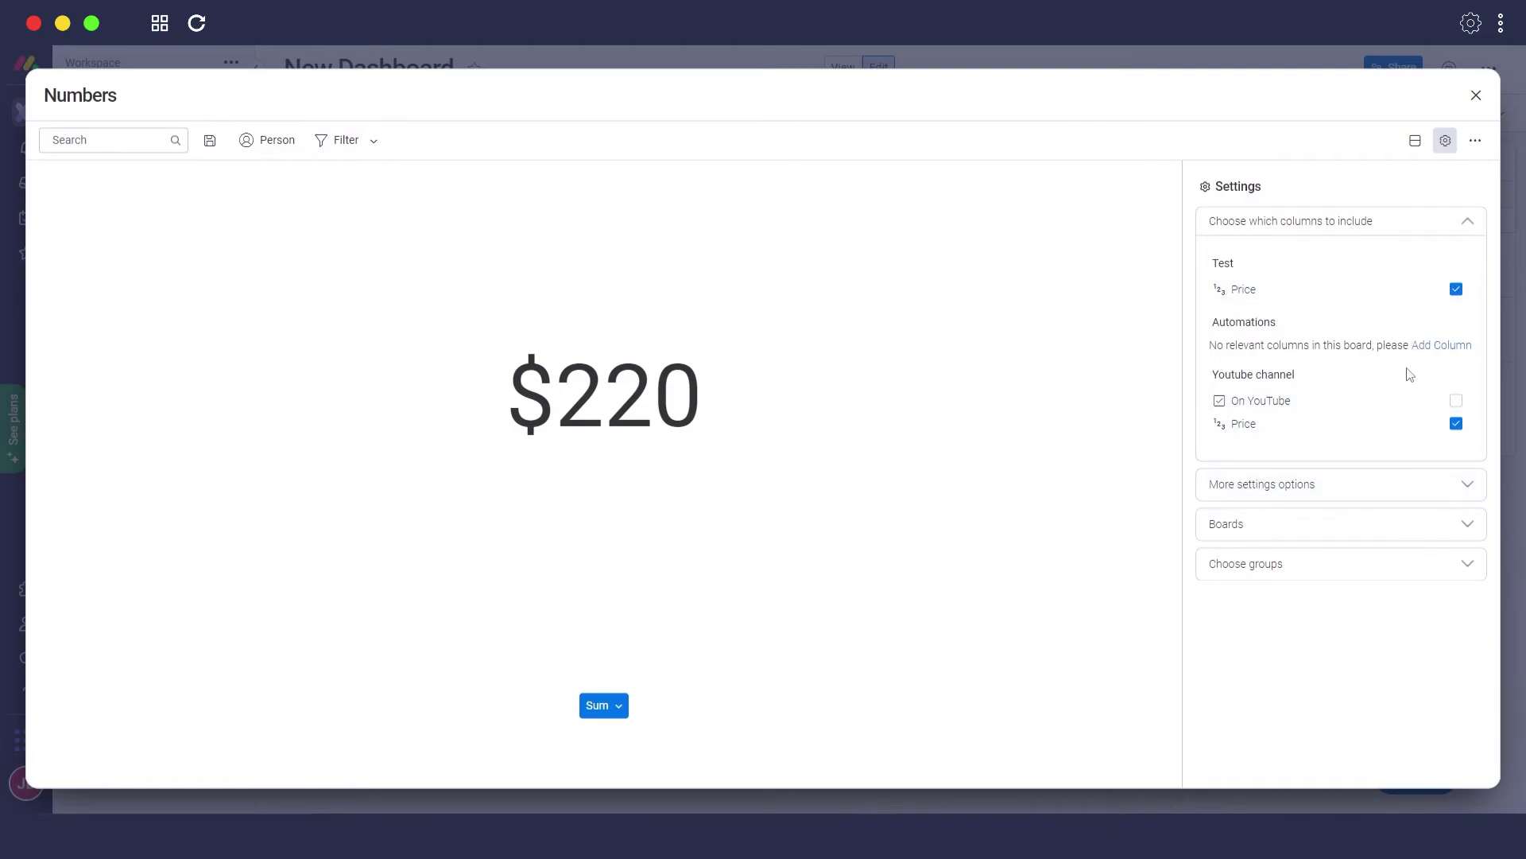
{"action": "left_click", "coordinate": [1467, 222]}
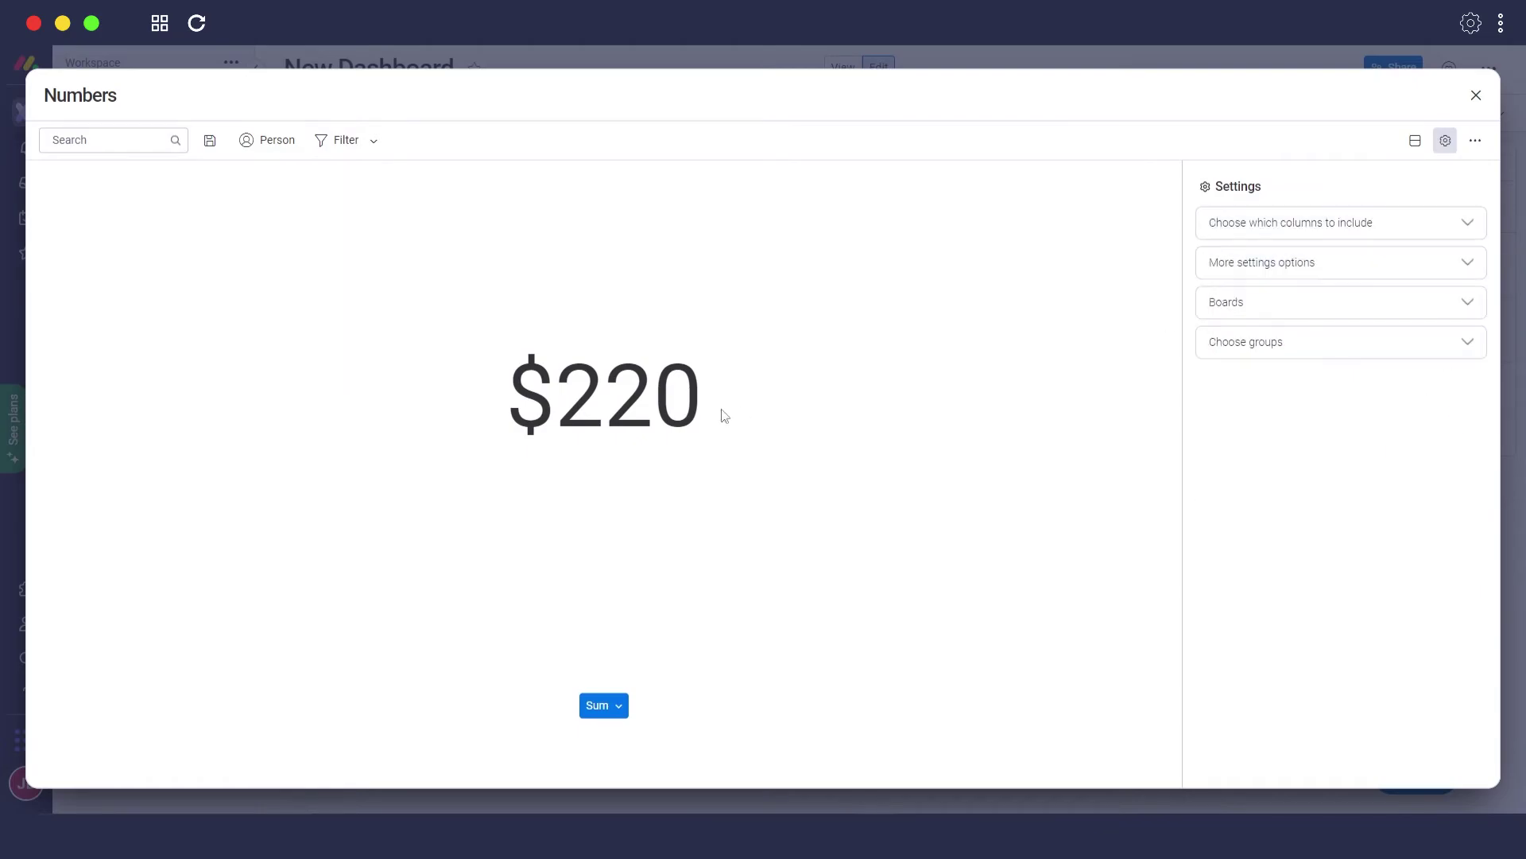
{"action": "left_click_drag", "start_coordinate": [552, 383], "coordinate": [721, 409]}
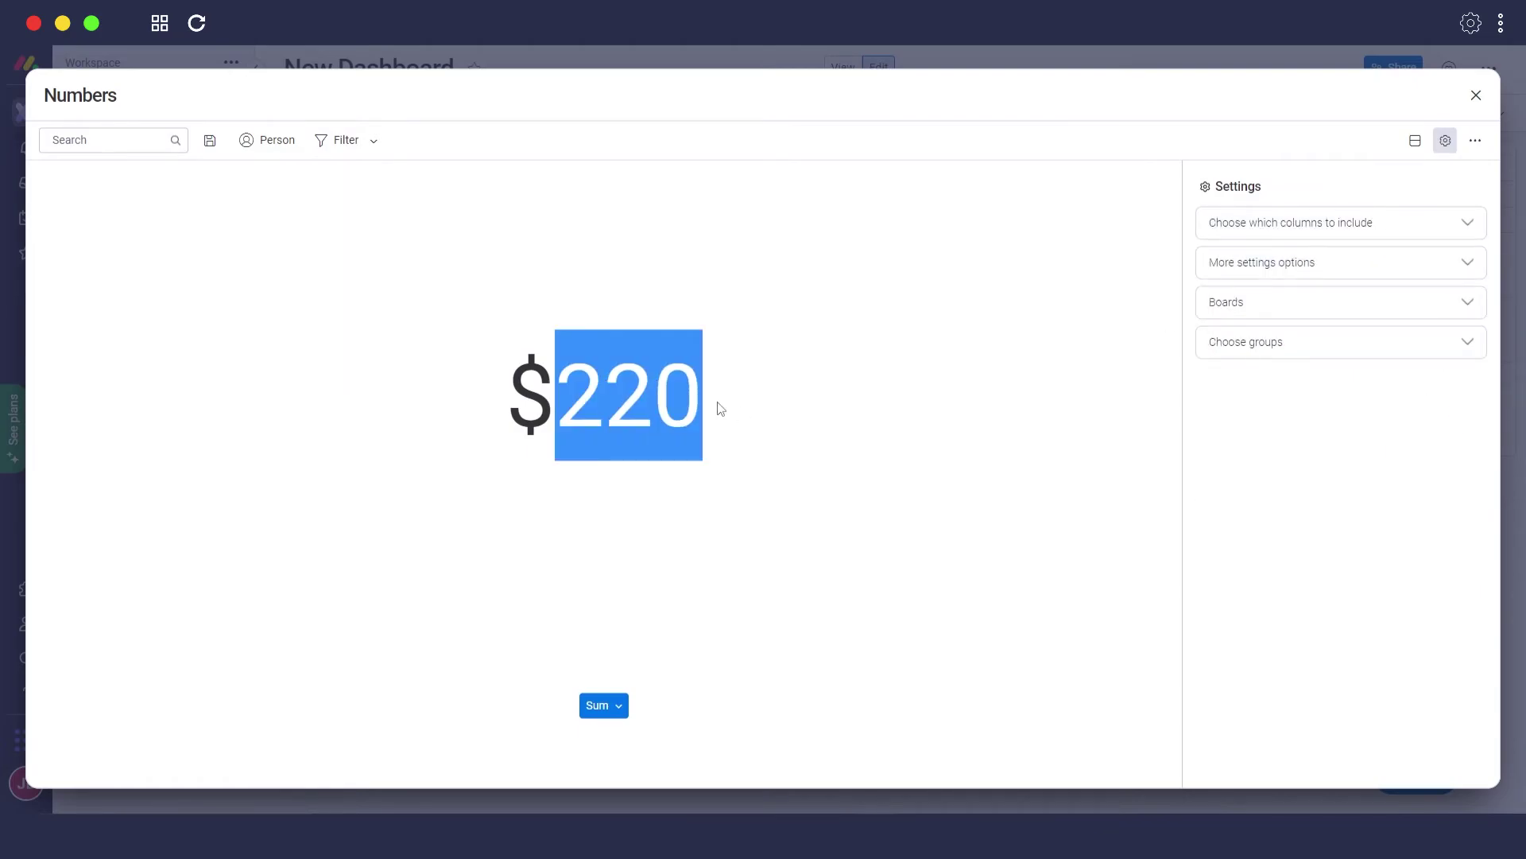
{"action": "left_click", "coordinate": [1477, 95]}
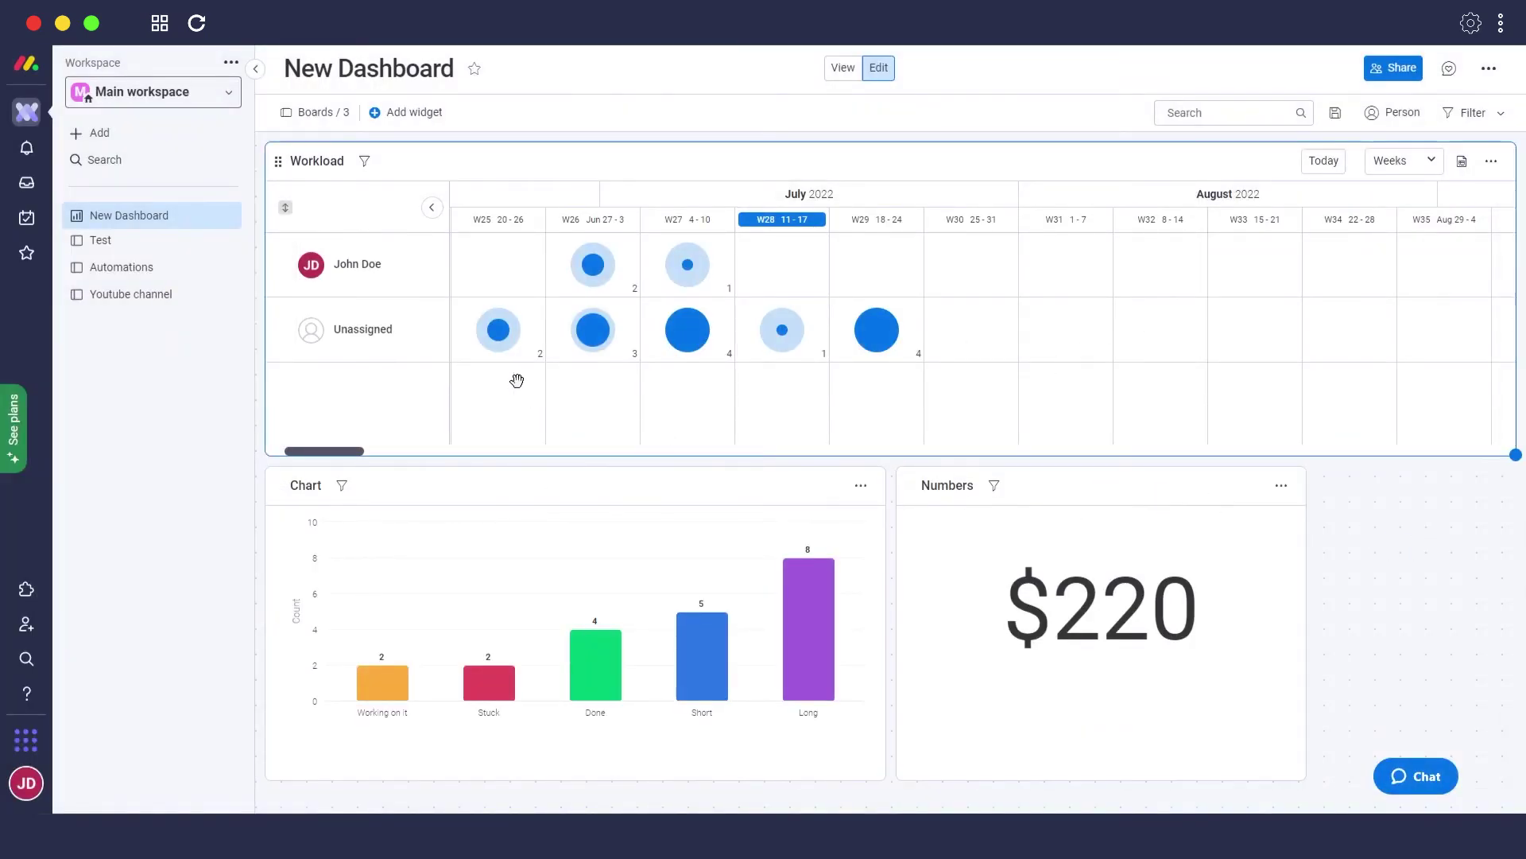
Dismiss the Add widget list and open the workspace menu offering New Board, Doc, Dashboard and Form
{"action": "left_click", "coordinate": [419, 127]}
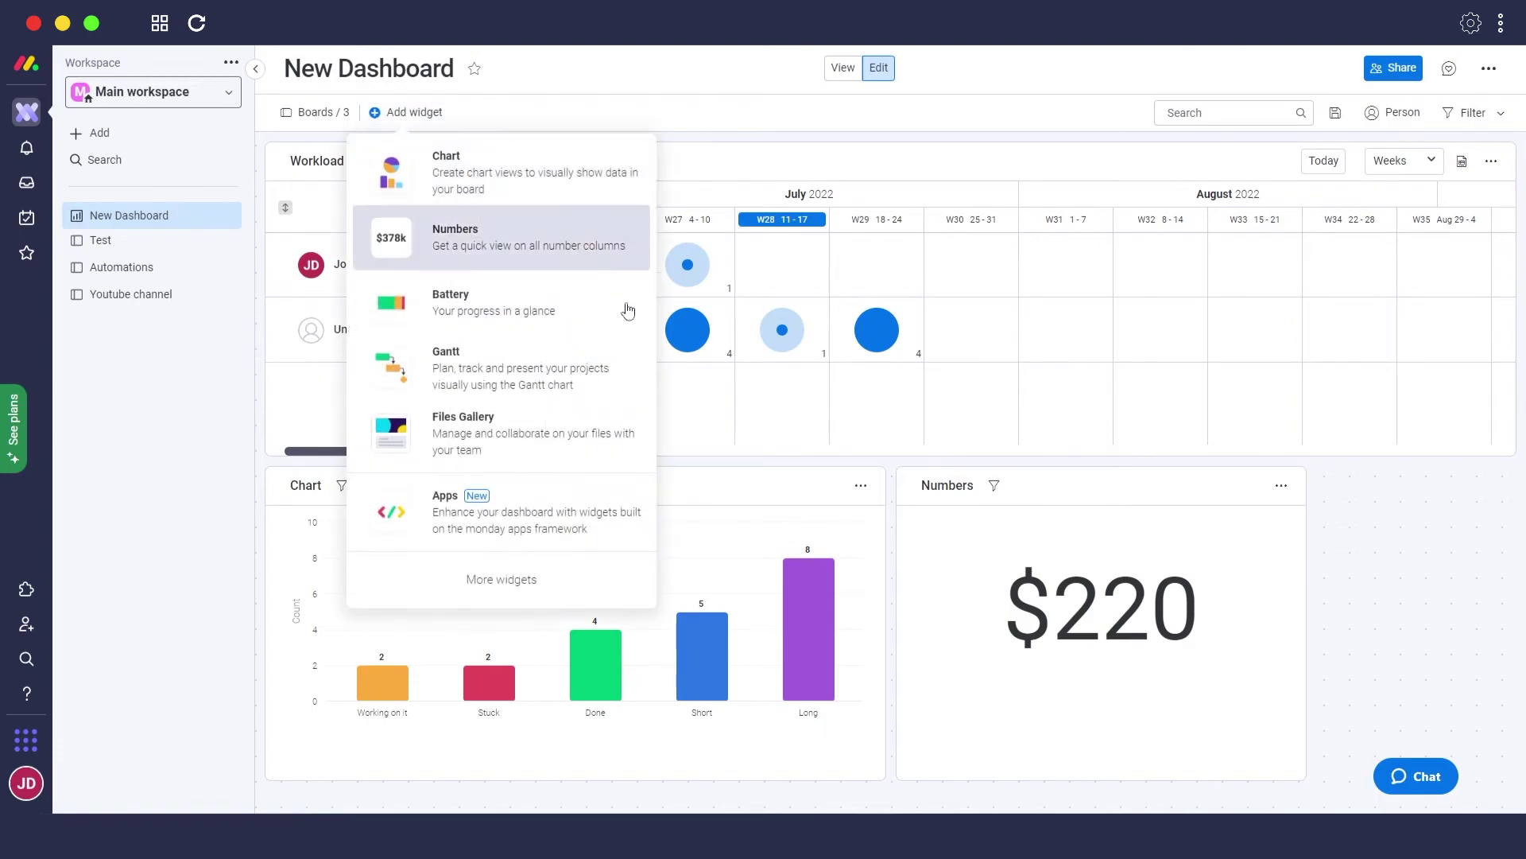
{"action": "left_click", "coordinate": [1353, 485]}
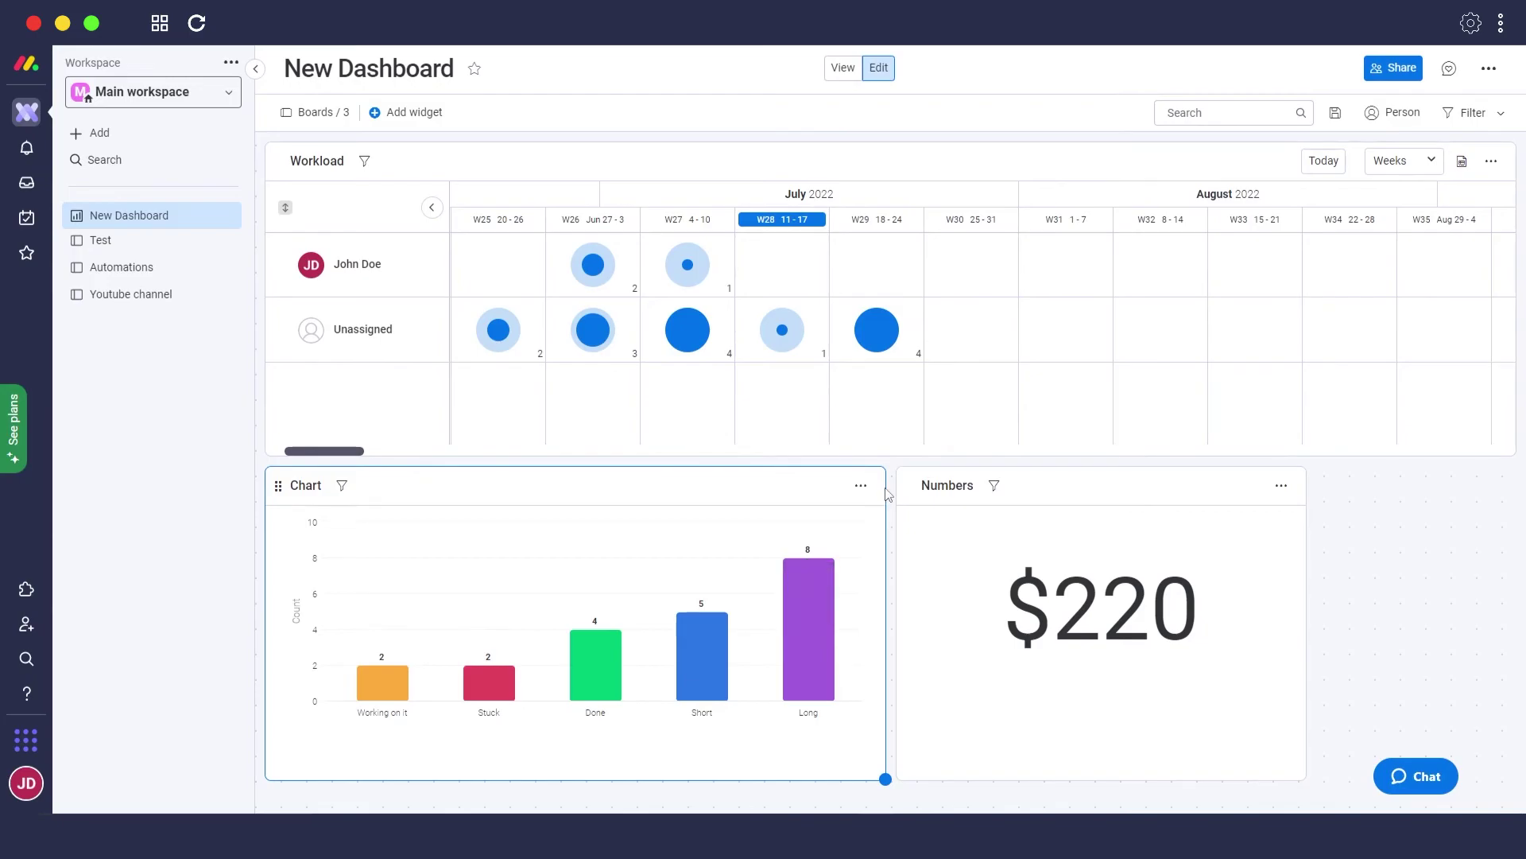
{"action": "left_click", "coordinate": [99, 136]}
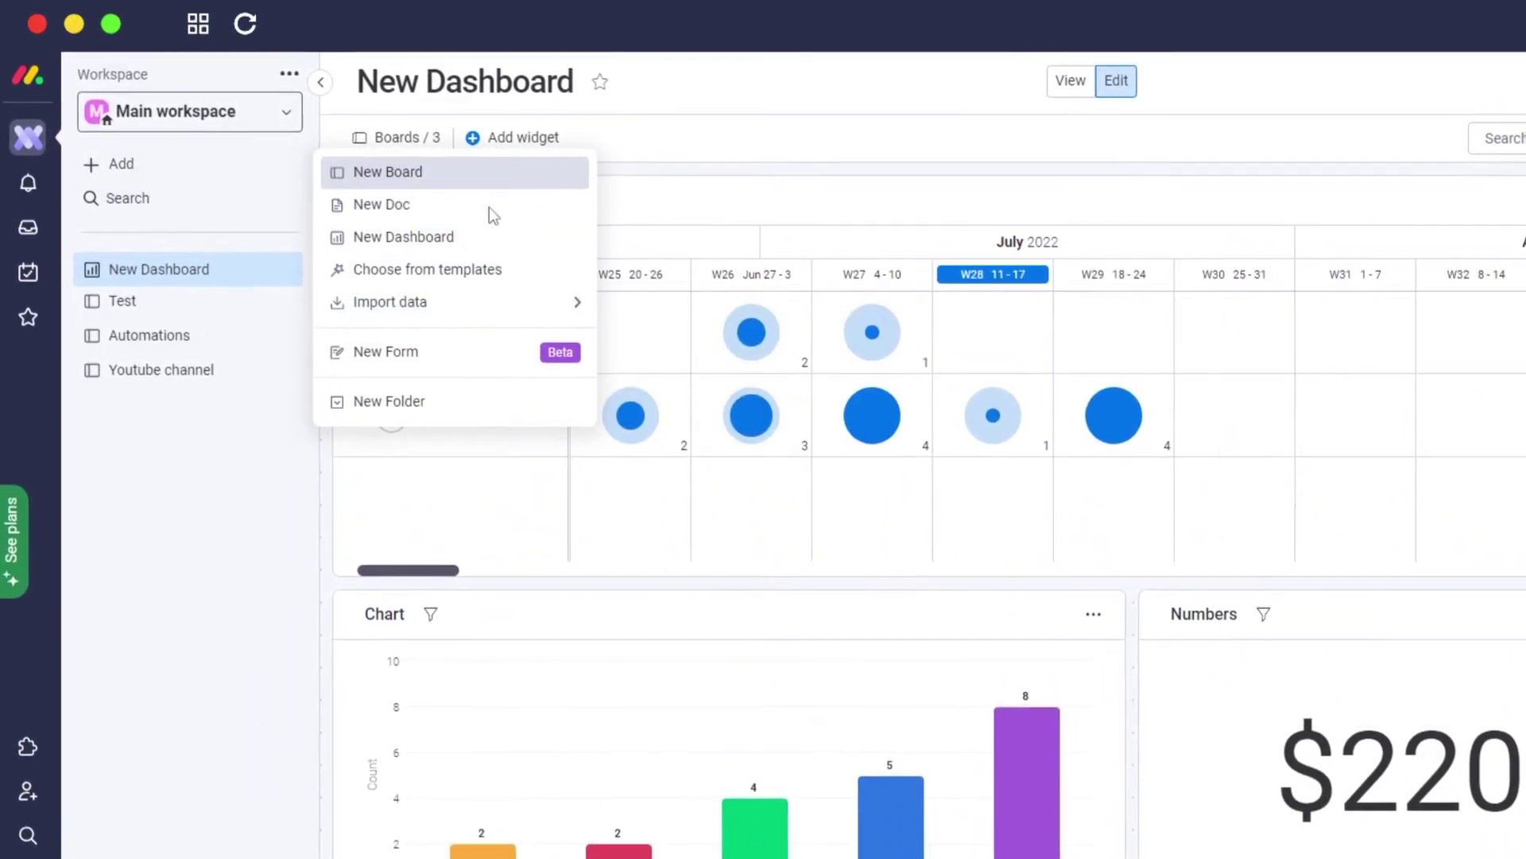
Create 'New Board' and tick it as New Dashboard's fourth source board
{"action": "left_click", "coordinate": [477, 177]}
{"action": "left_click", "coordinate": [923, 688]}
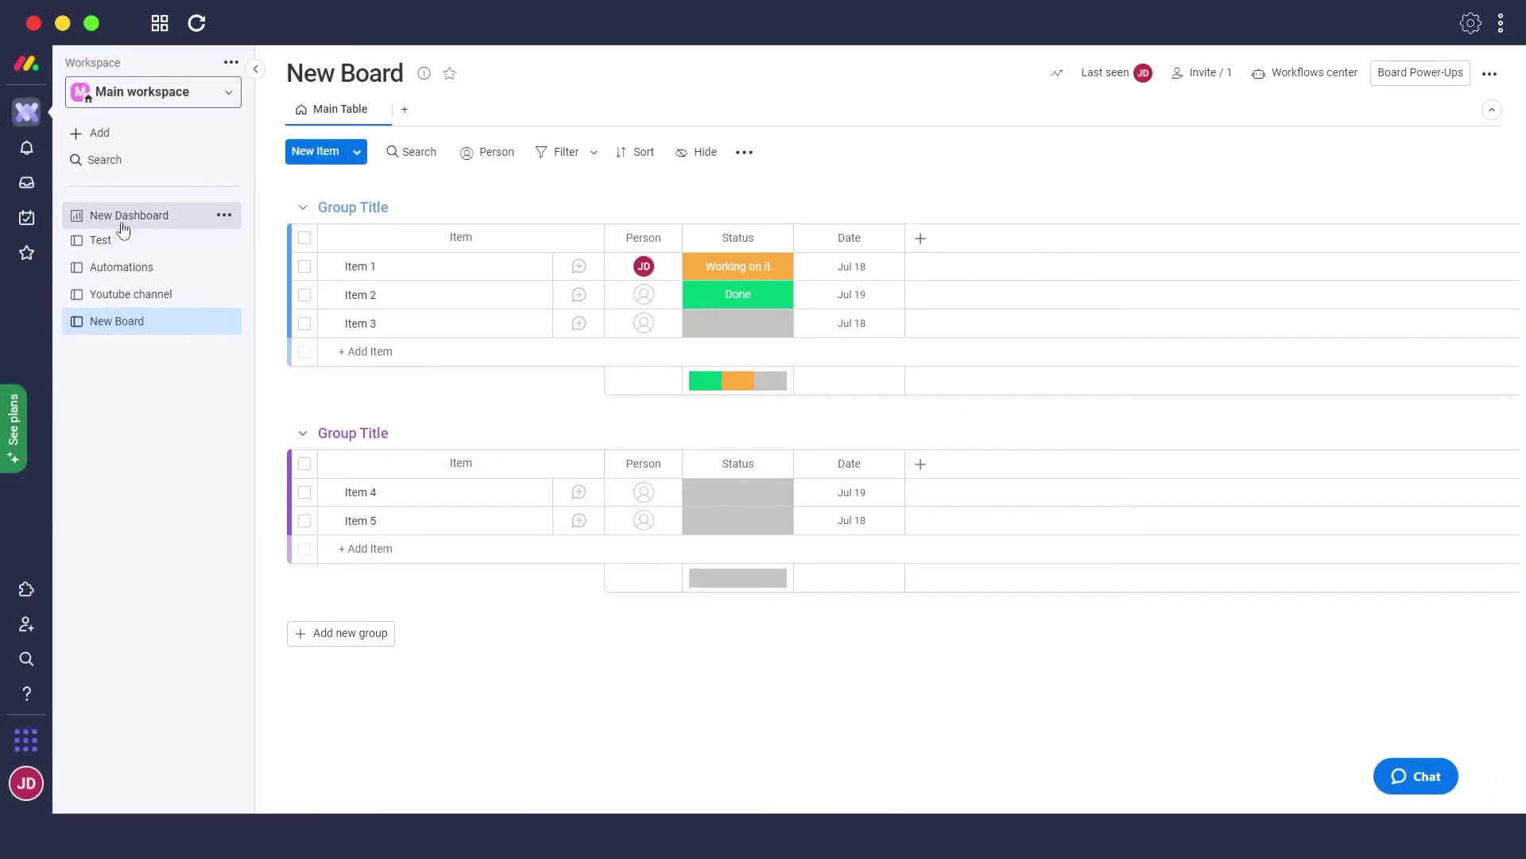
{"action": "left_click", "coordinate": [126, 215]}
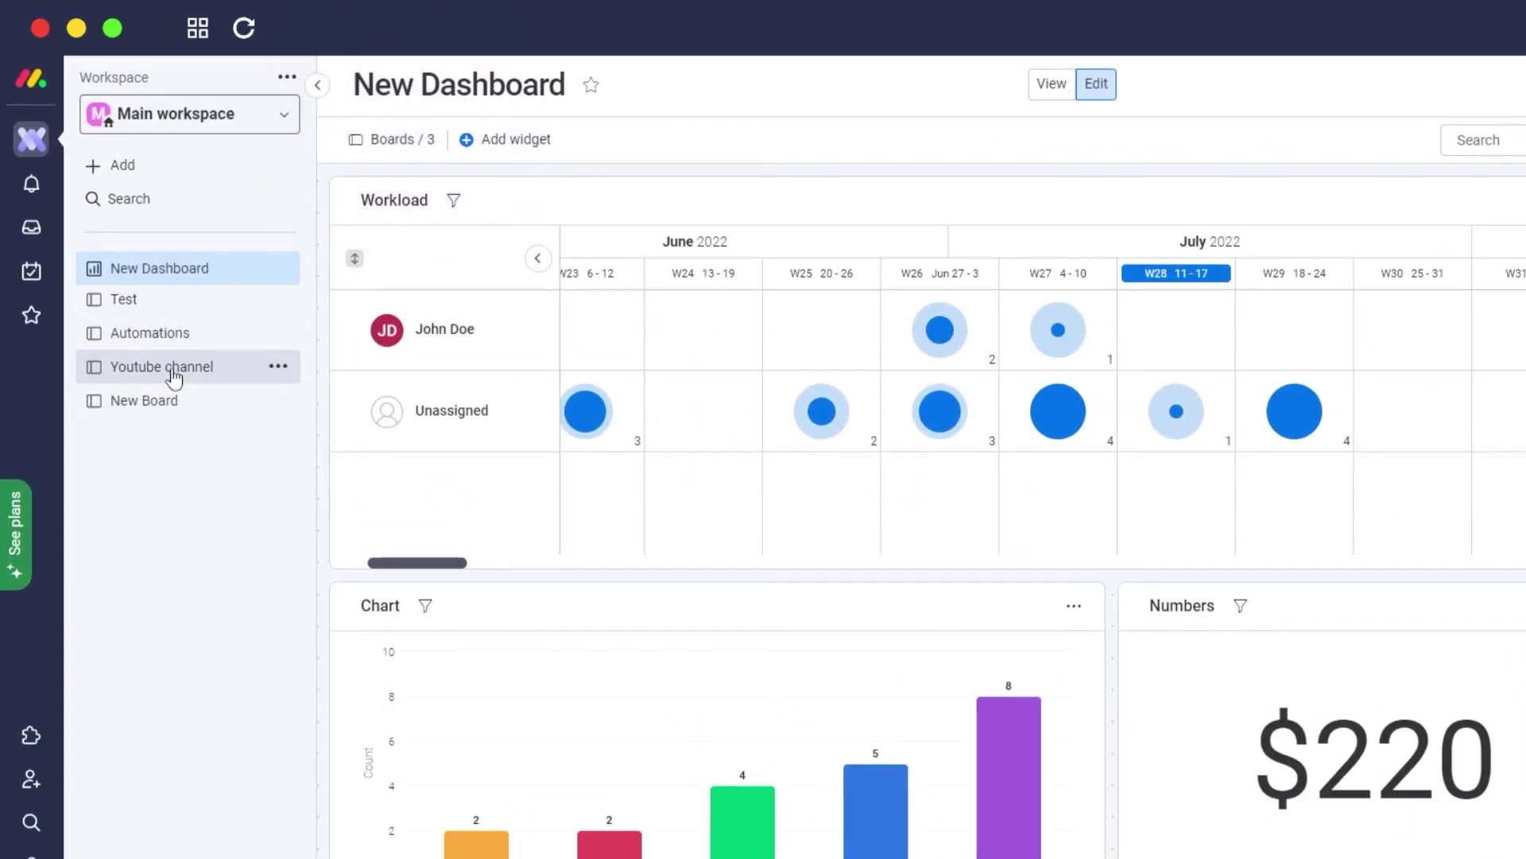
{"action": "left_click", "coordinate": [375, 142]}
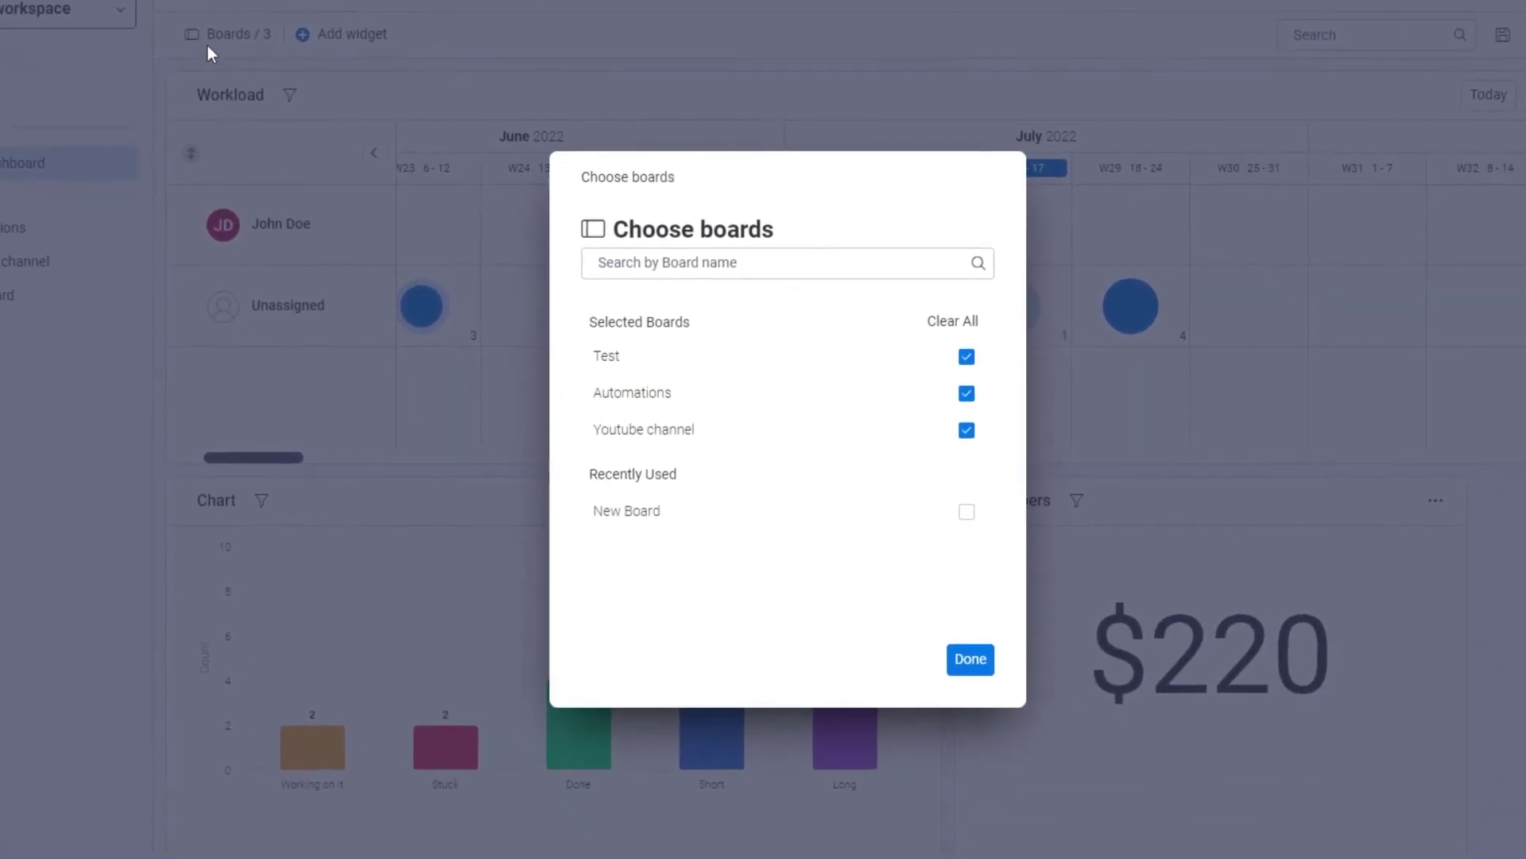
{"action": "left_click", "coordinate": [968, 516]}
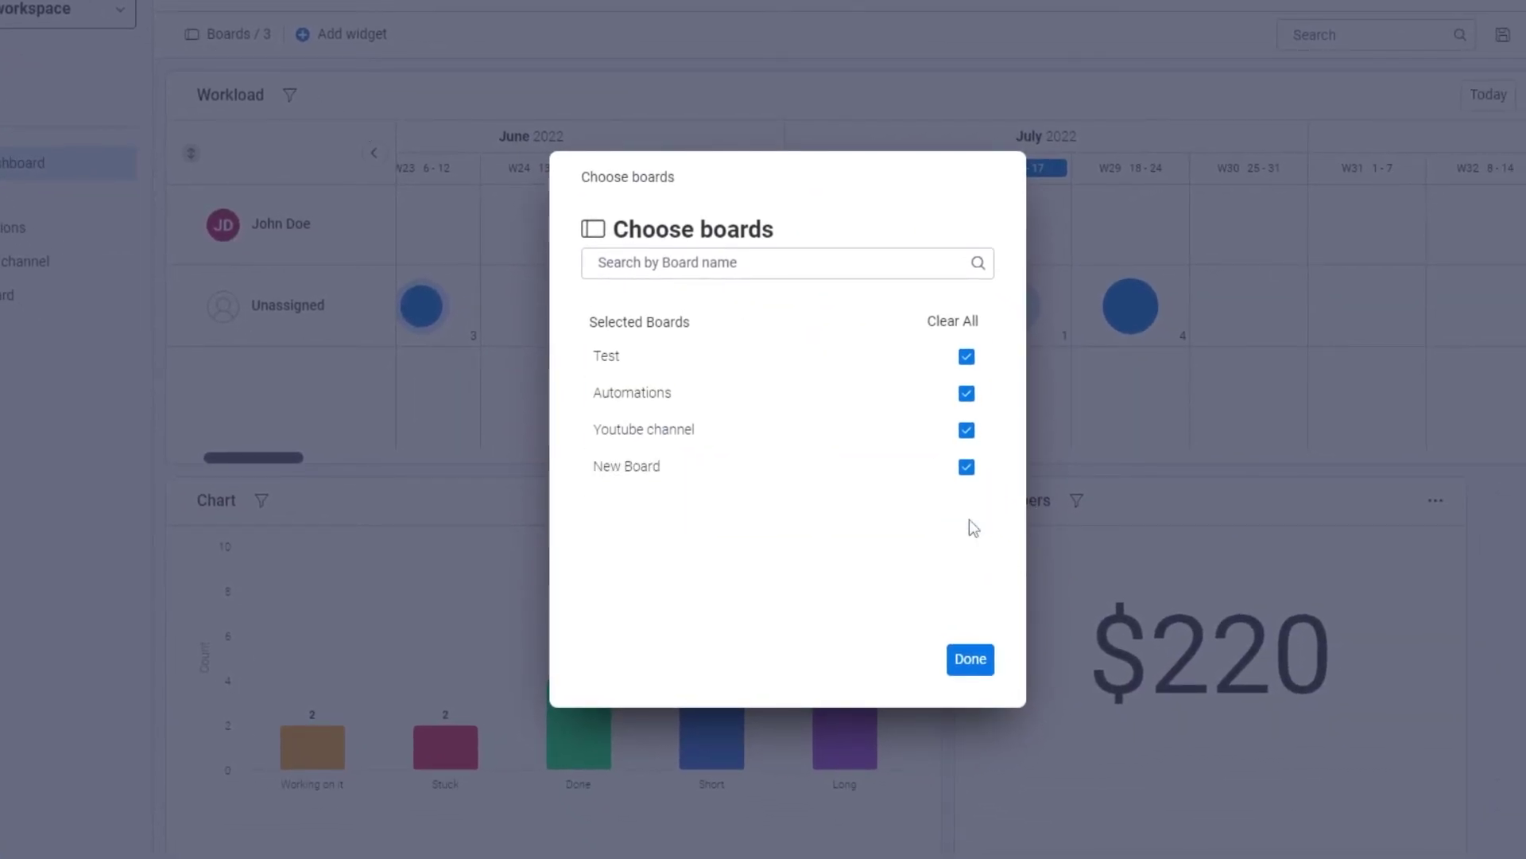
{"action": "left_click", "coordinate": [971, 660]}
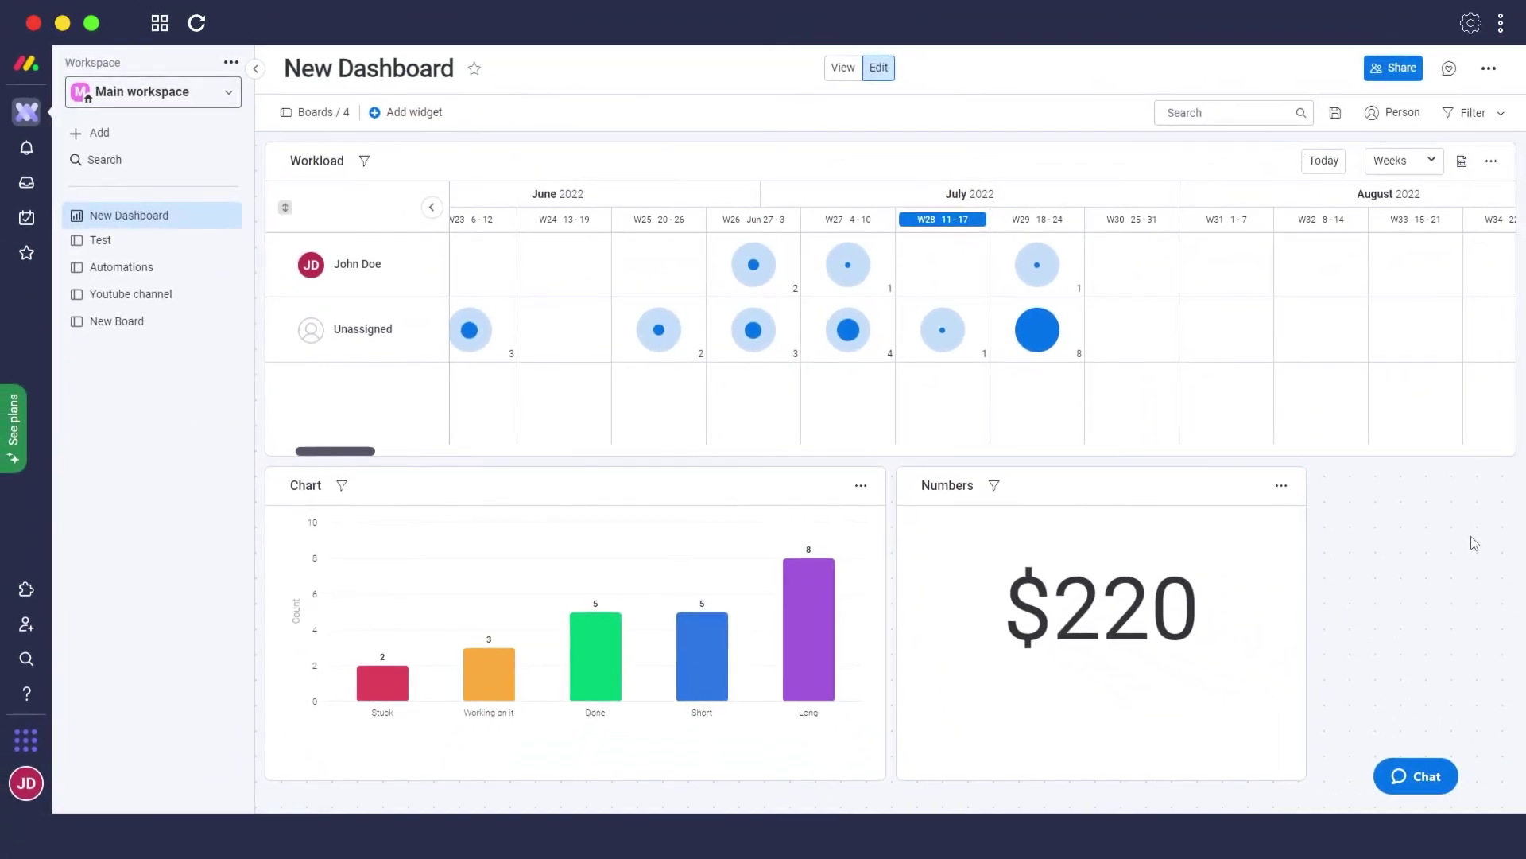